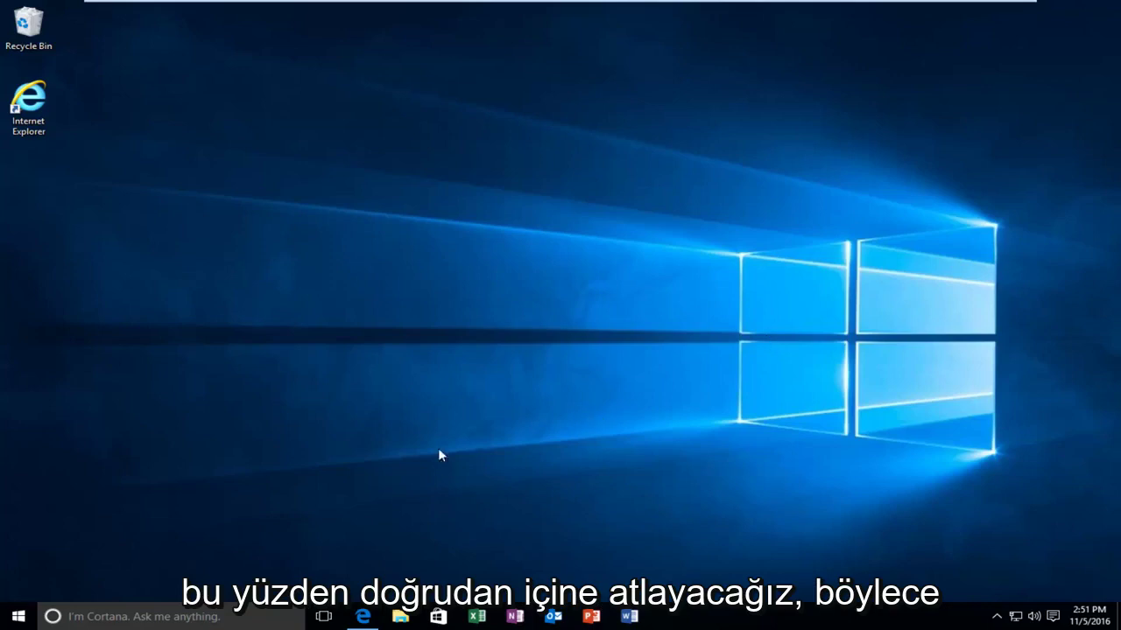
Launch the Services desktop app by searching 'services' from the Start menu
click(18, 618)
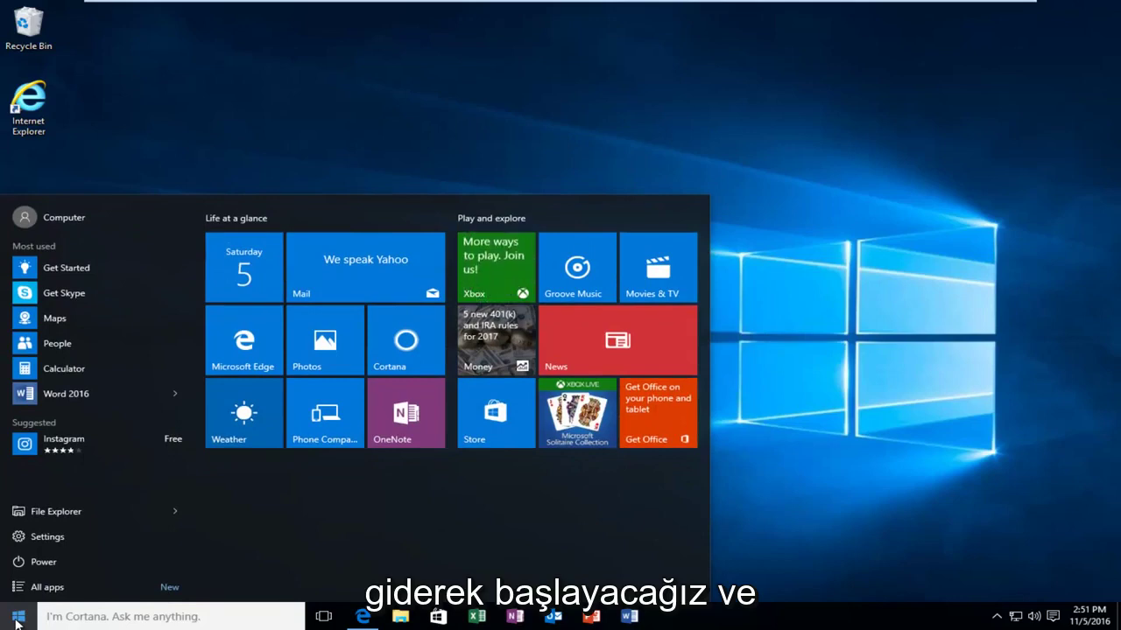
text(ser)
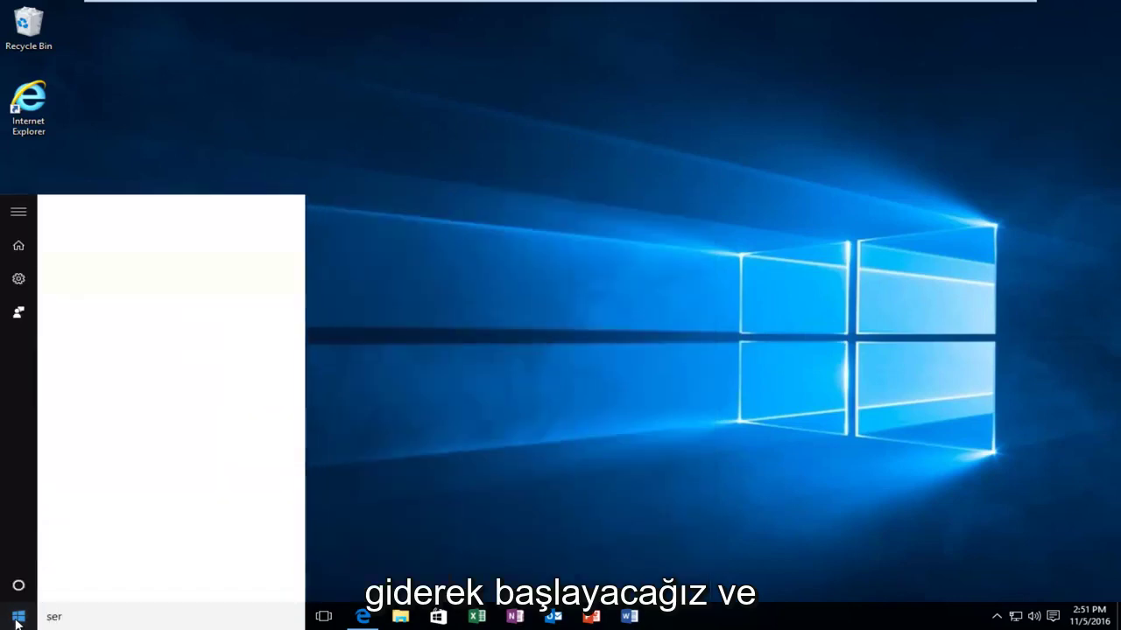
text(vices)
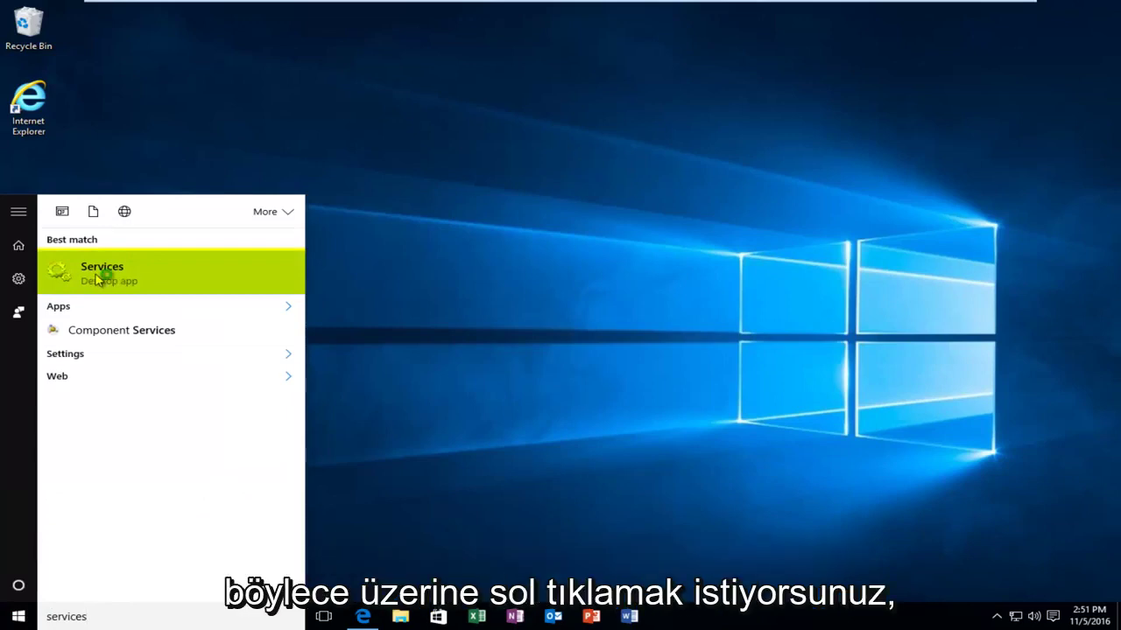
click(97, 275)
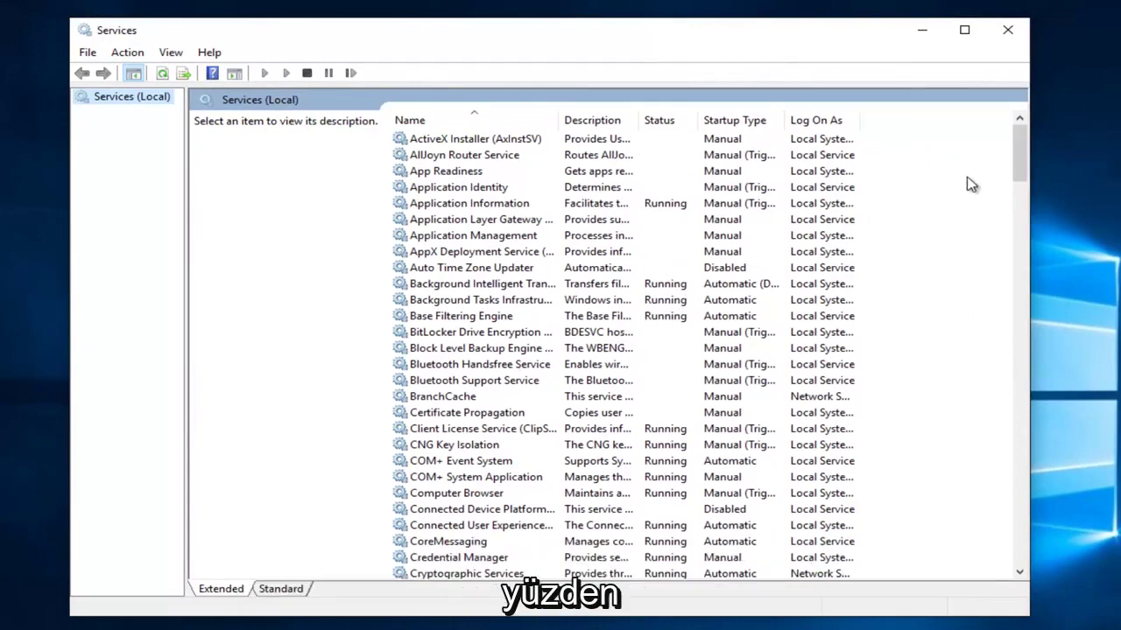
Scroll down to Print Spooler in the services list and open its Properties
drag(1028, 140, 1029, 336)
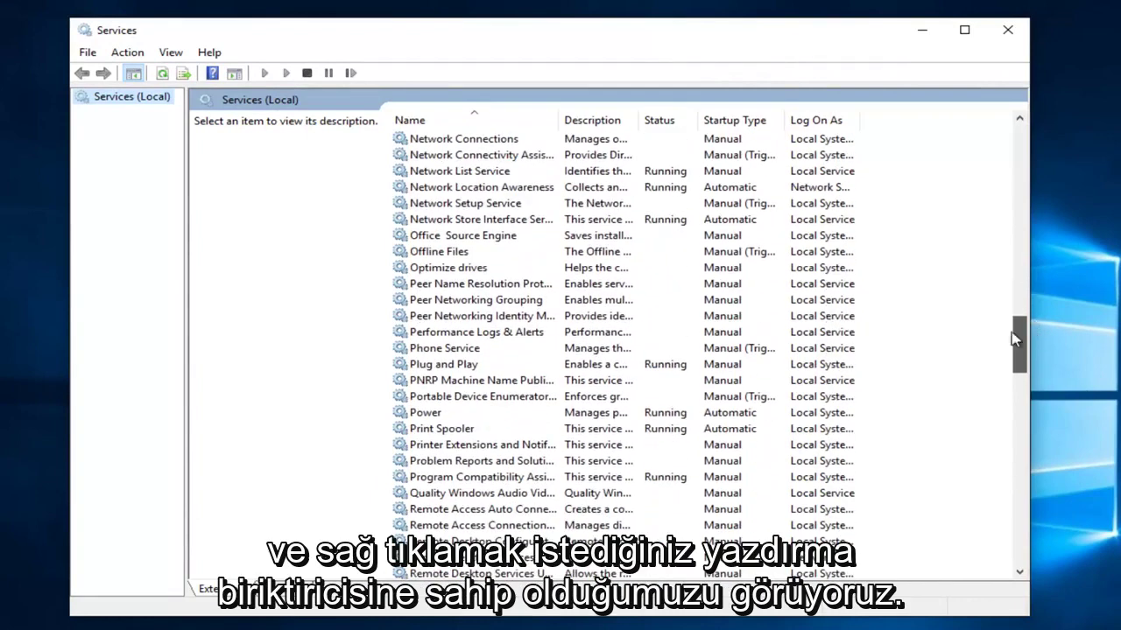
click(440, 433)
right_click(440, 438)
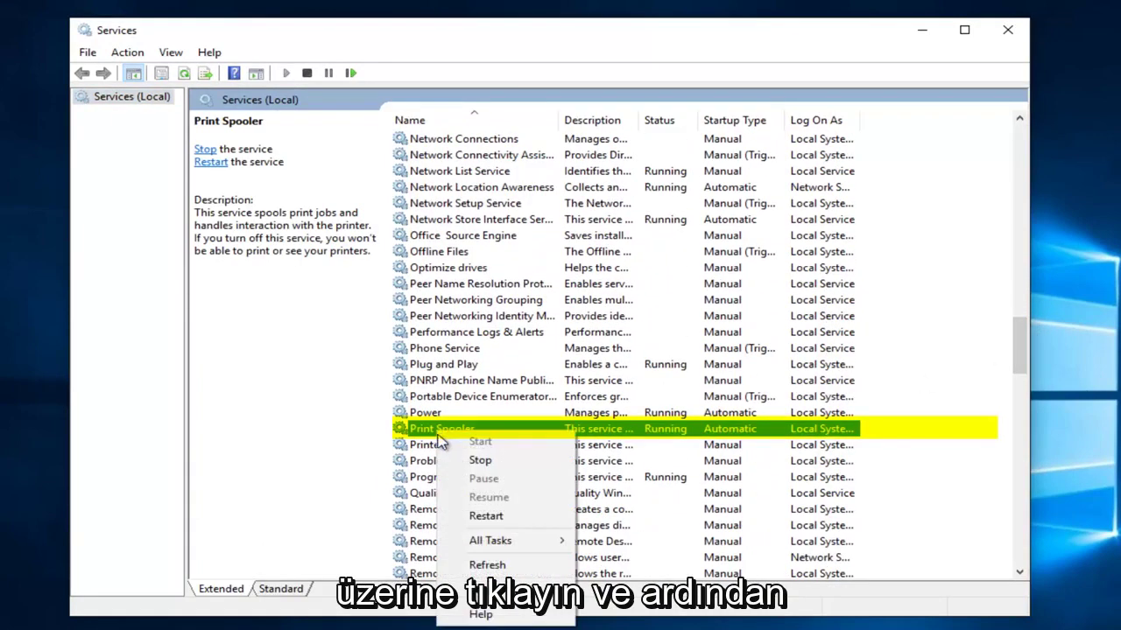
click(488, 589)
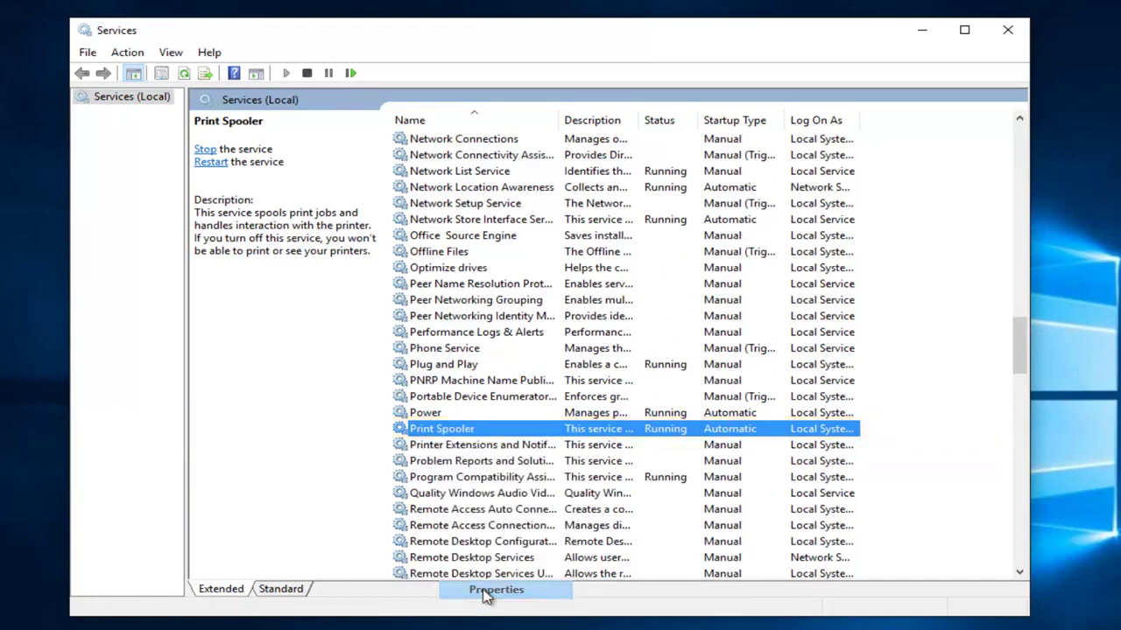
Show Print Spooler's dependencies with Remote Procedure Call (RPC) expanded
drag(522, 145, 531, 148)
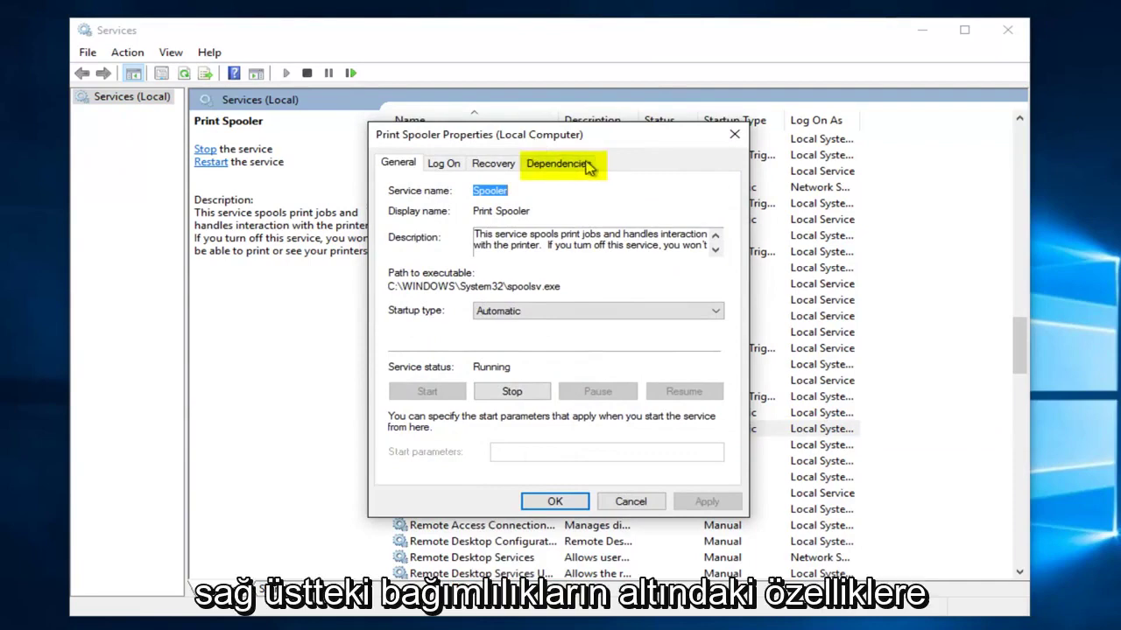
click(561, 168)
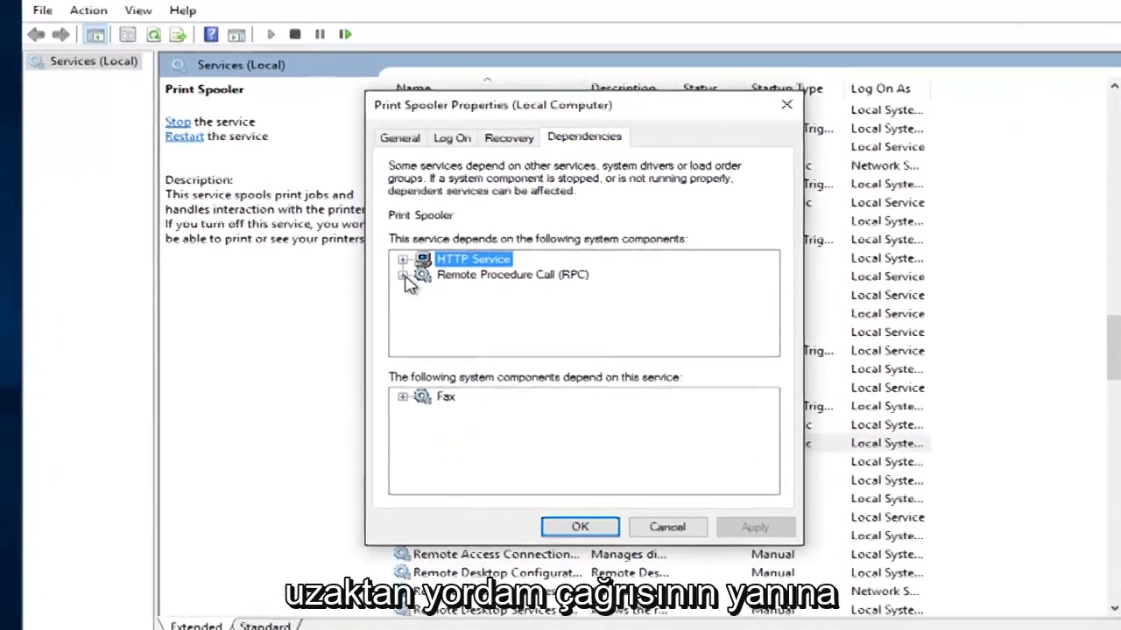
click(401, 283)
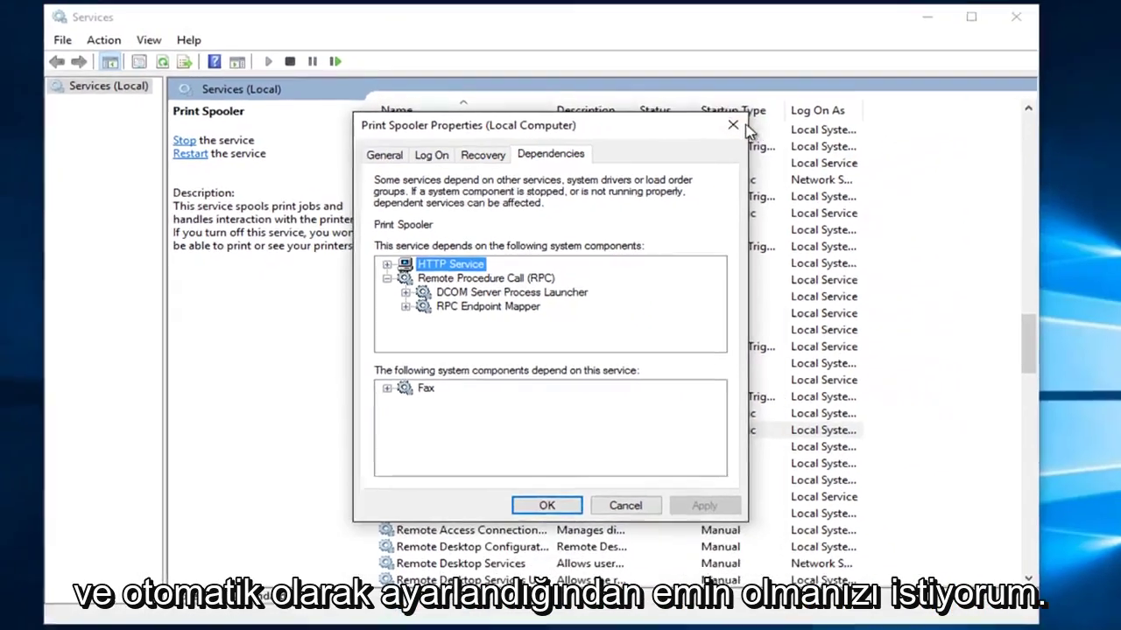
Reopen Print Spooler's properties and stop the service
click(846, 72)
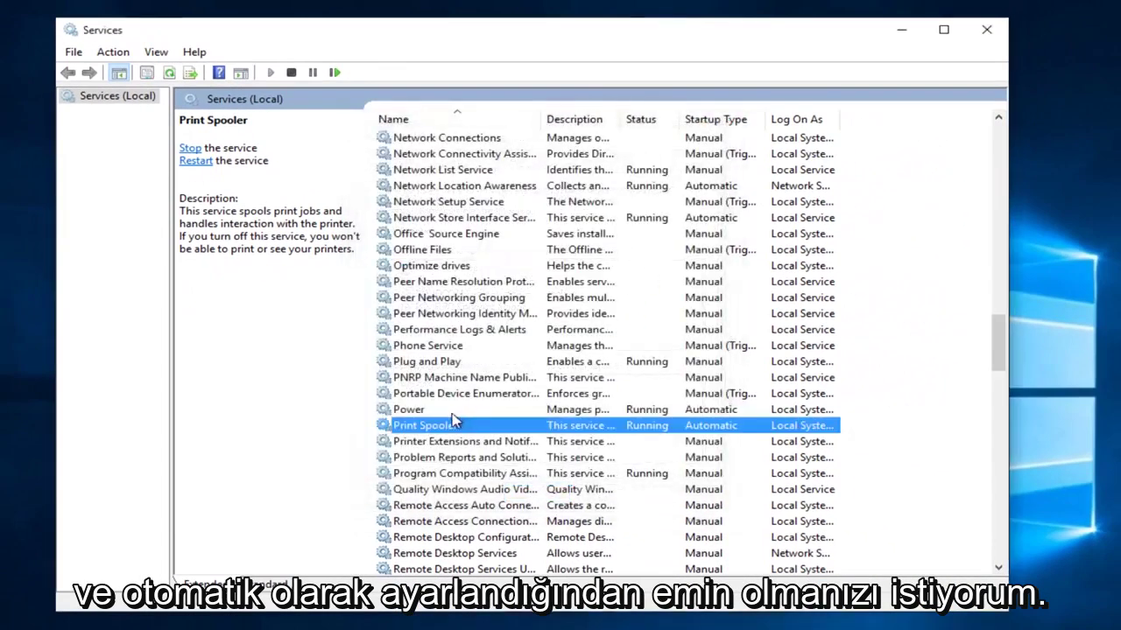
right_click(532, 431)
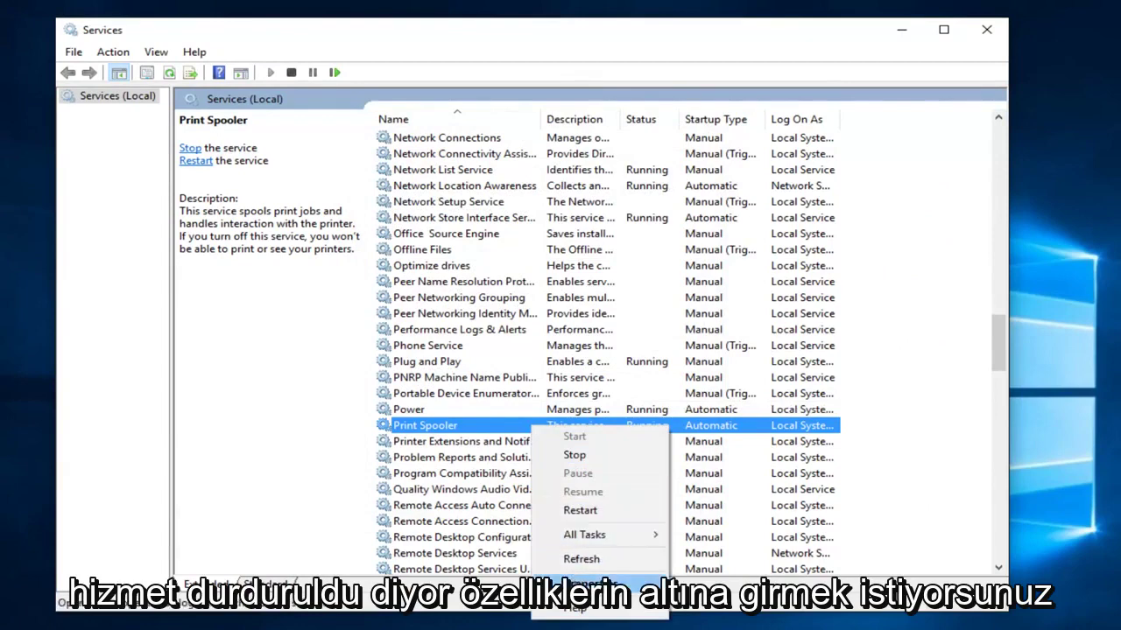
click(576, 582)
click(511, 392)
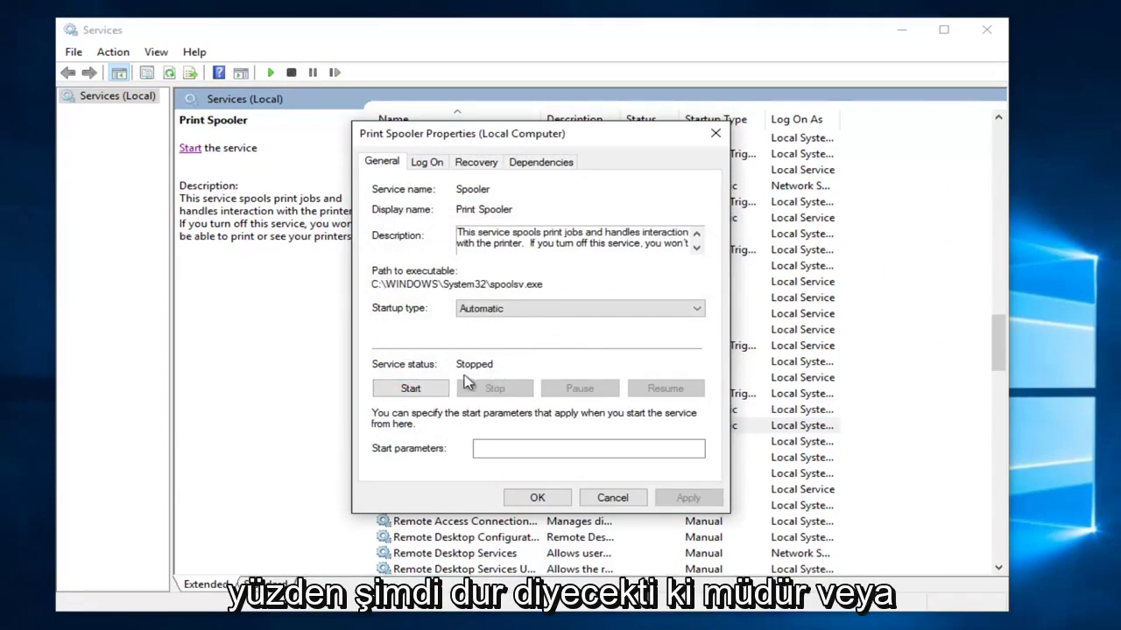
View Print Spooler's dependencies, expanding RPC to DCOM Server Process Launcher and RPC Endpoint Mapper
drag(503, 133, 674, 130)
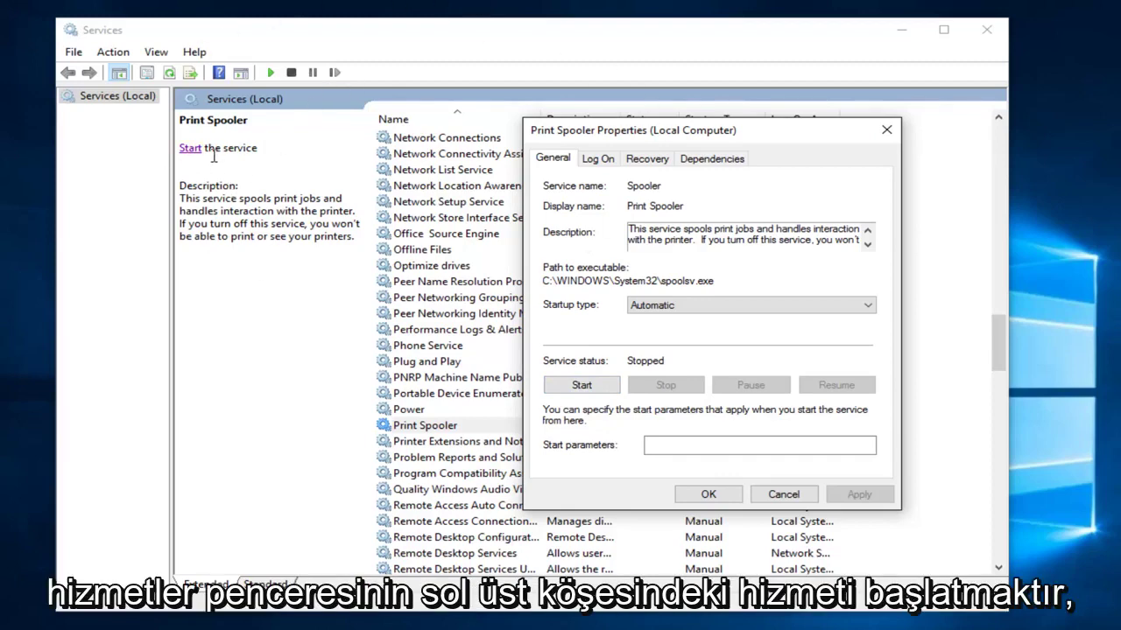
drag(644, 132, 538, 142)
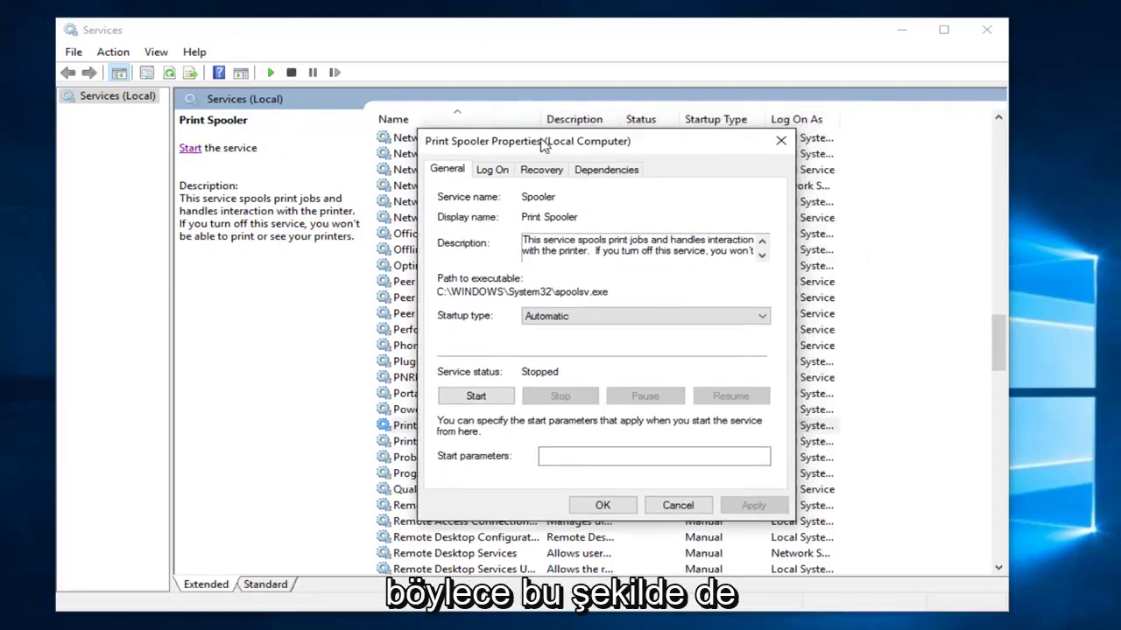
click(606, 168)
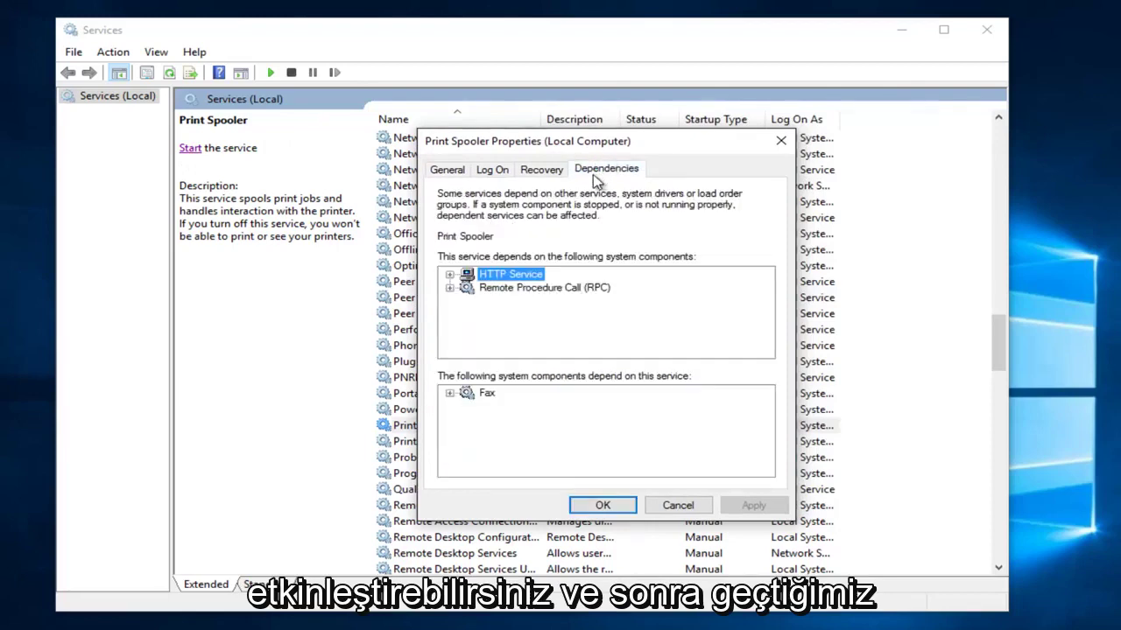
click(449, 288)
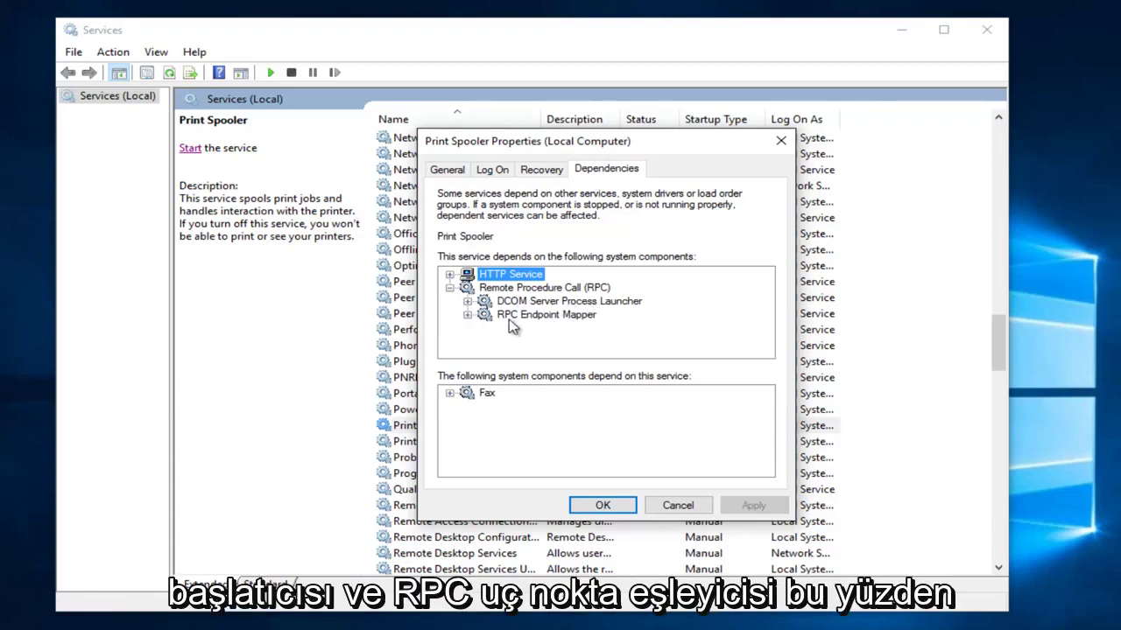
Cancel Print Spooler's properties and scroll up to DCOM Server Process Launcher
click(683, 510)
scroll(490, 319, up, 5)
scroll(486, 319, up, 4)
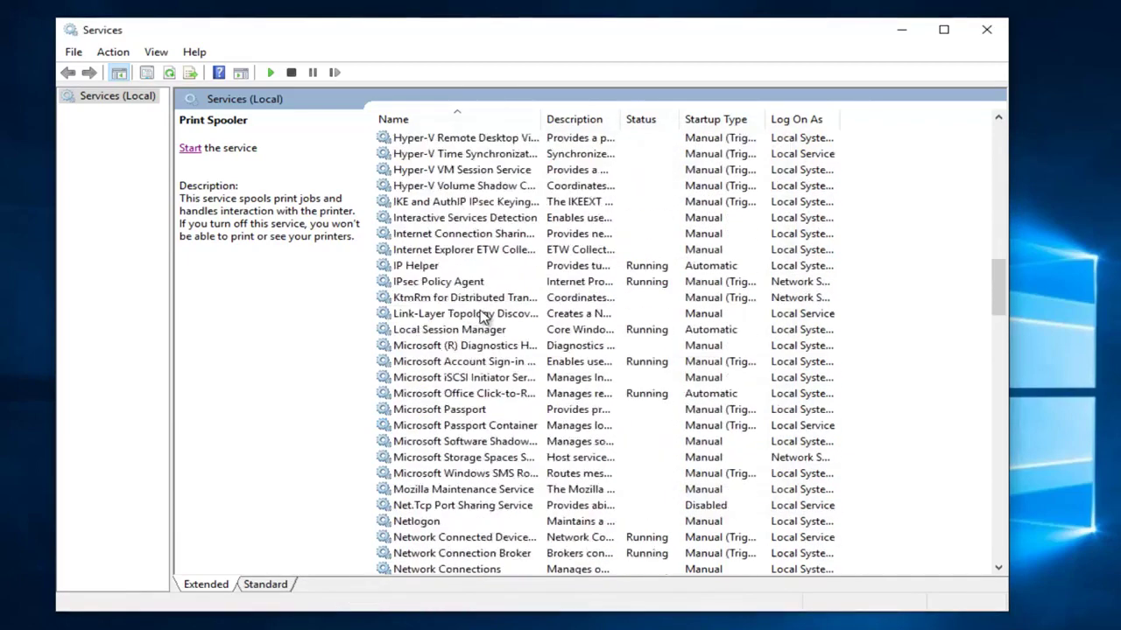
scroll(480, 317, up, 4)
scroll(478, 317, up, 4)
scroll(474, 317, up, 4)
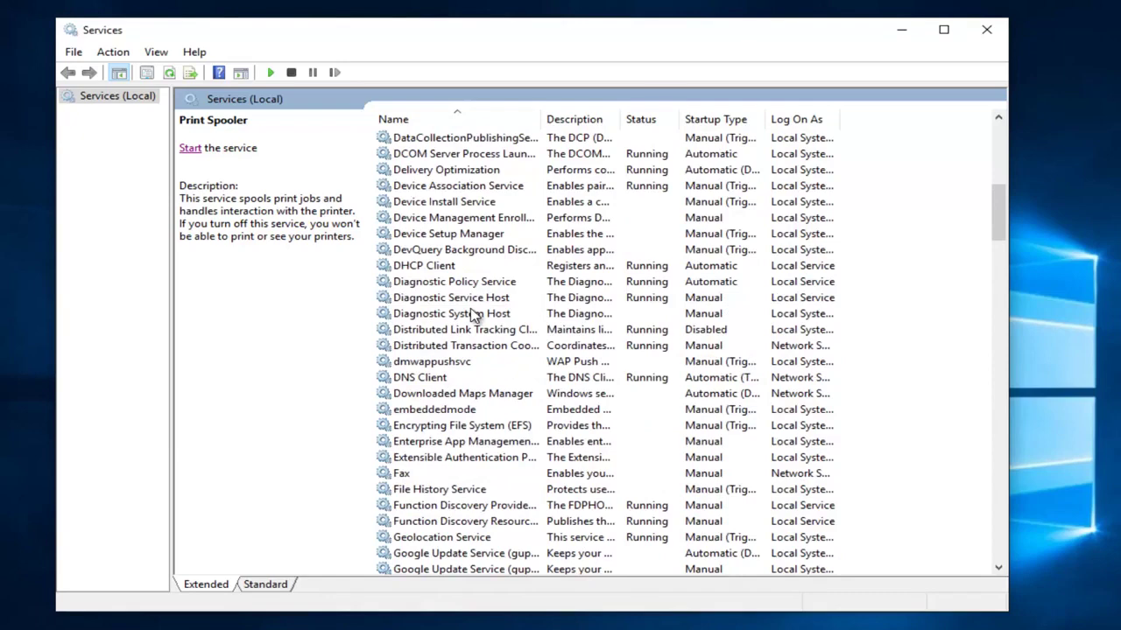
scroll(473, 316, up, 2)
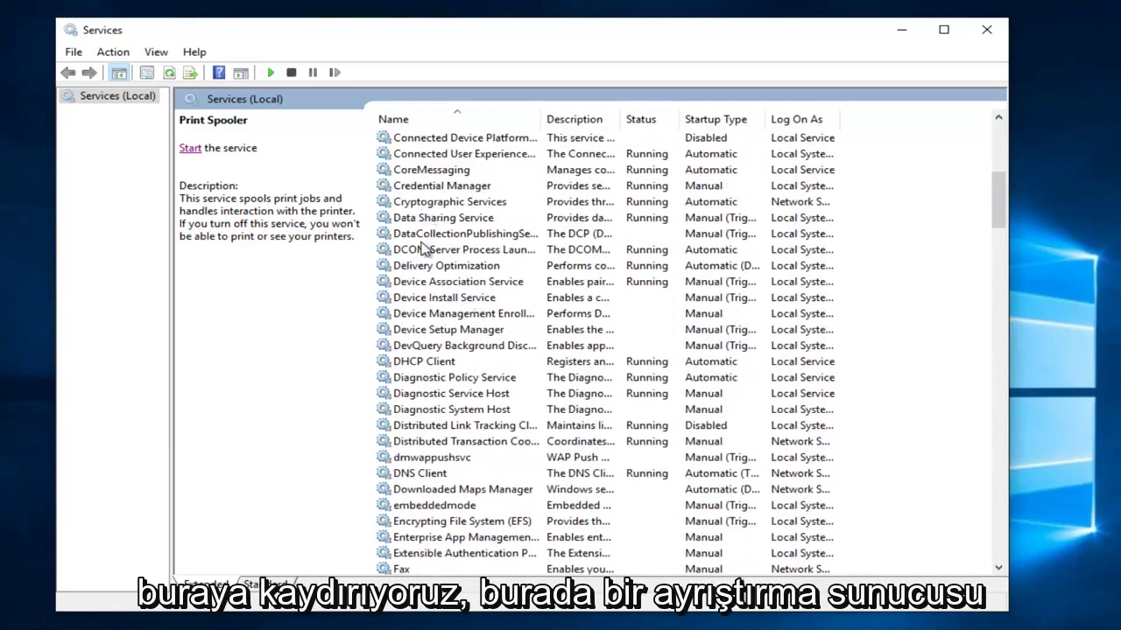
Check DCOM Server Process Launcher is running with Automatic startup, then close its properties
click(424, 251)
double_click(542, 119)
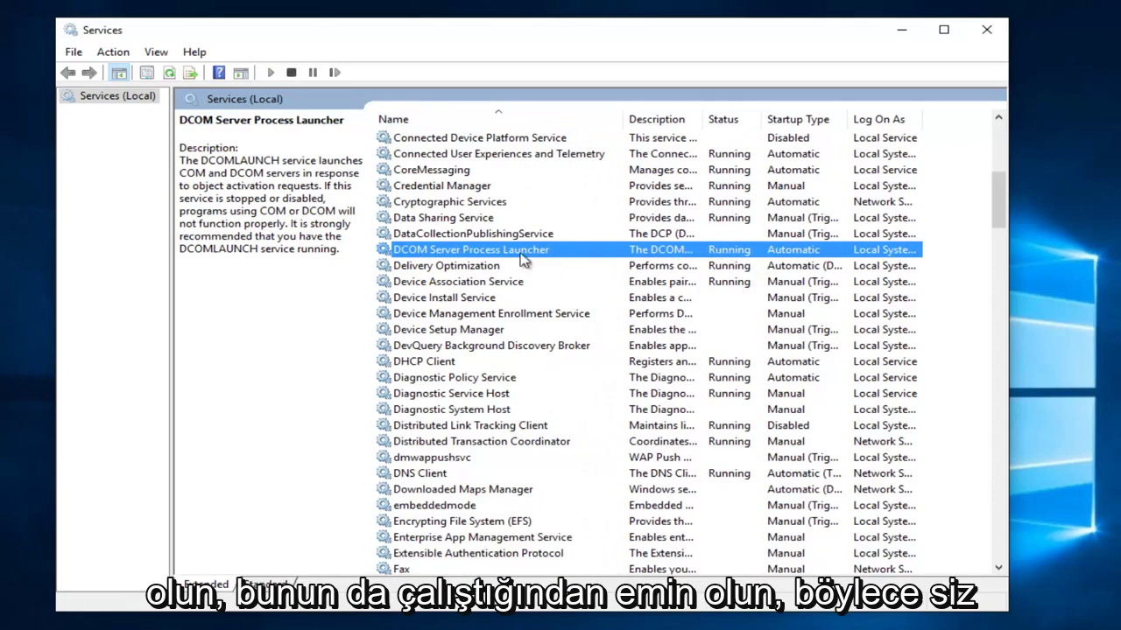
right_click(464, 251)
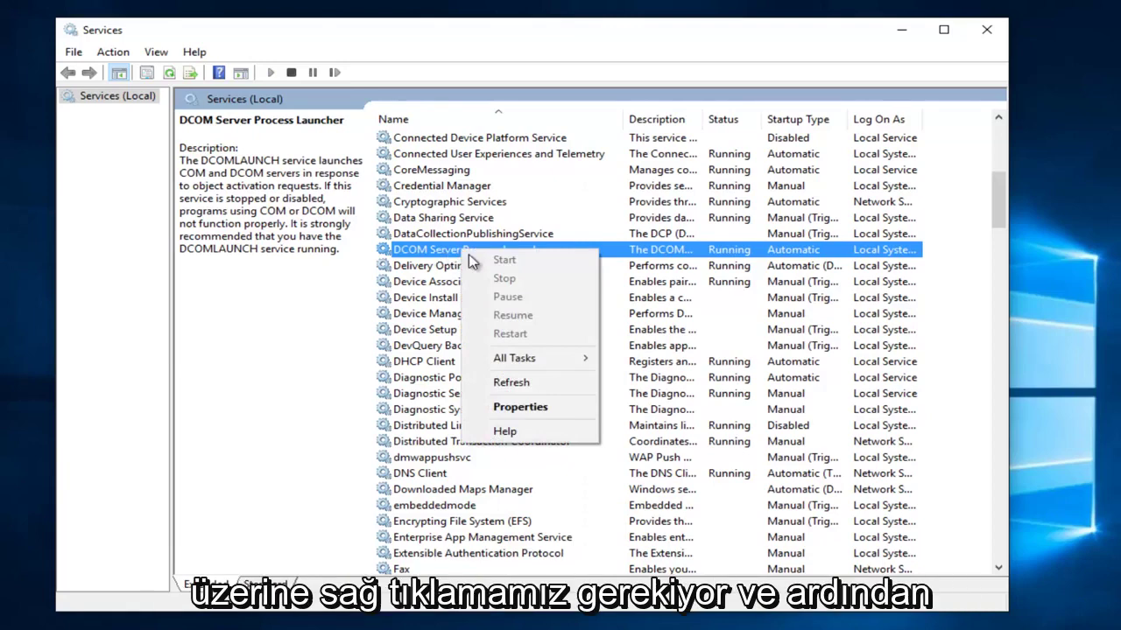
click(506, 407)
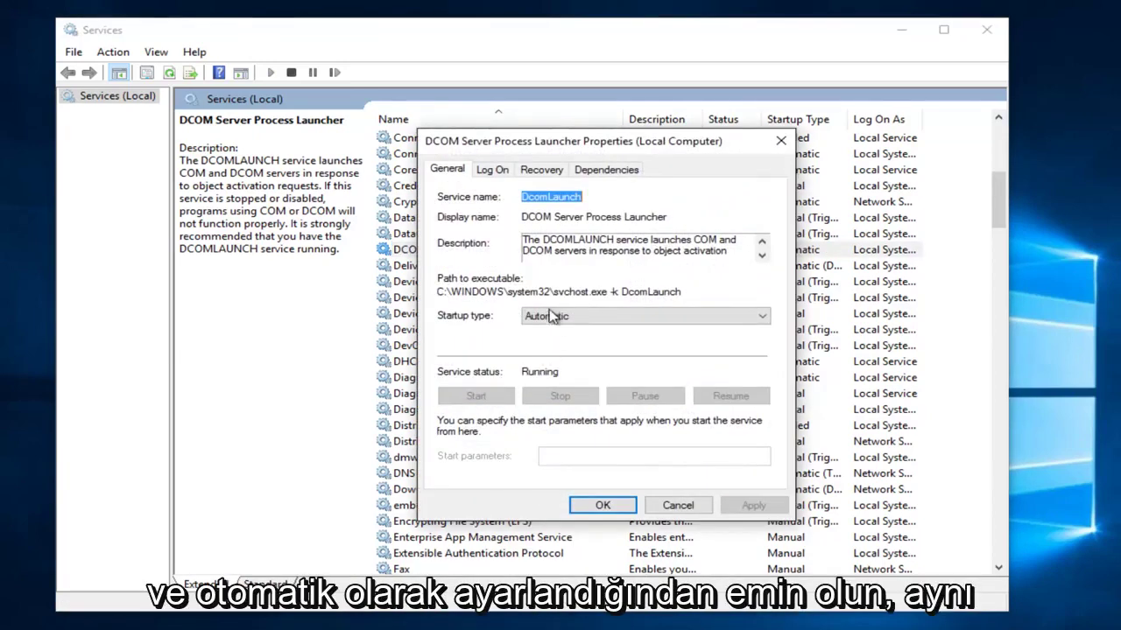
click(780, 140)
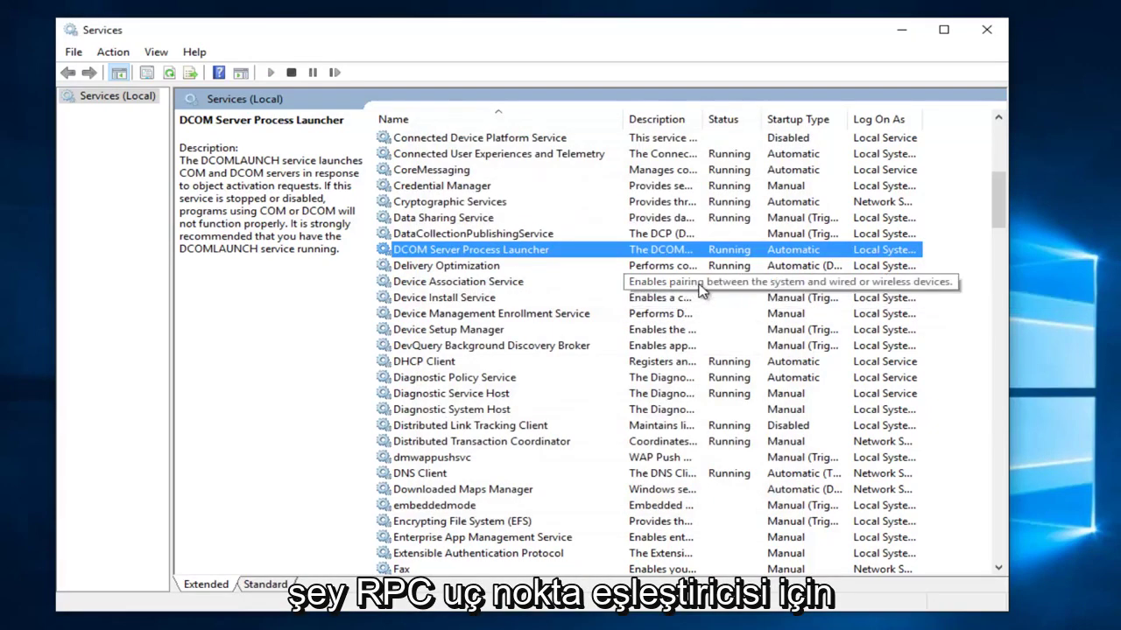
scroll(581, 368, down, 2)
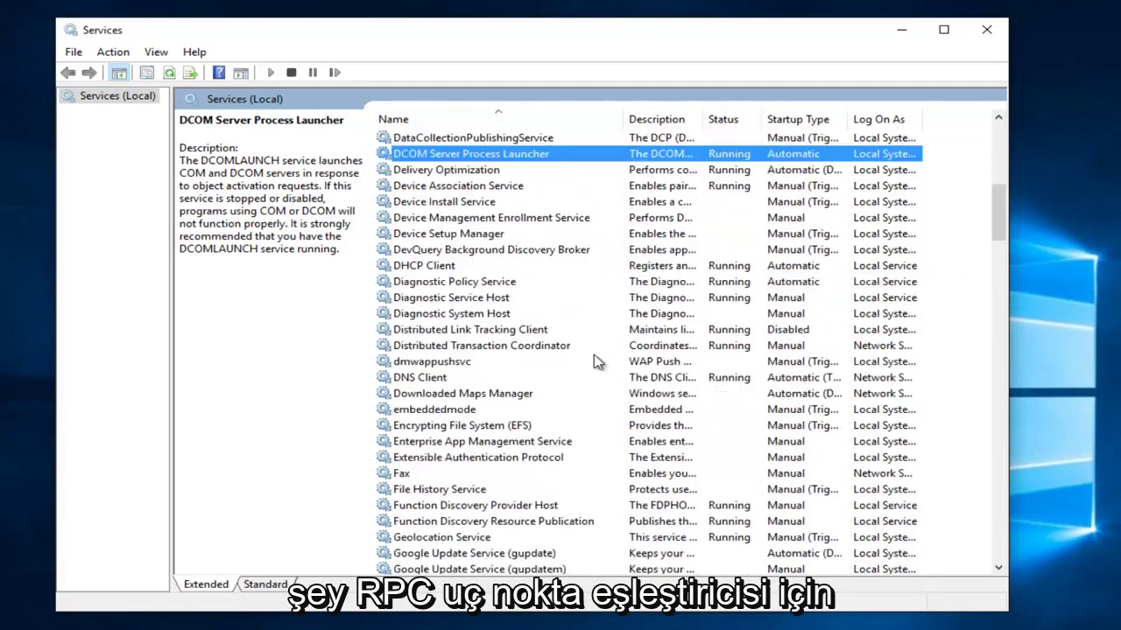
scroll(561, 371, down, 2)
scroll(560, 371, down, 3)
scroll(560, 370, down, 3)
scroll(561, 372, down, 3)
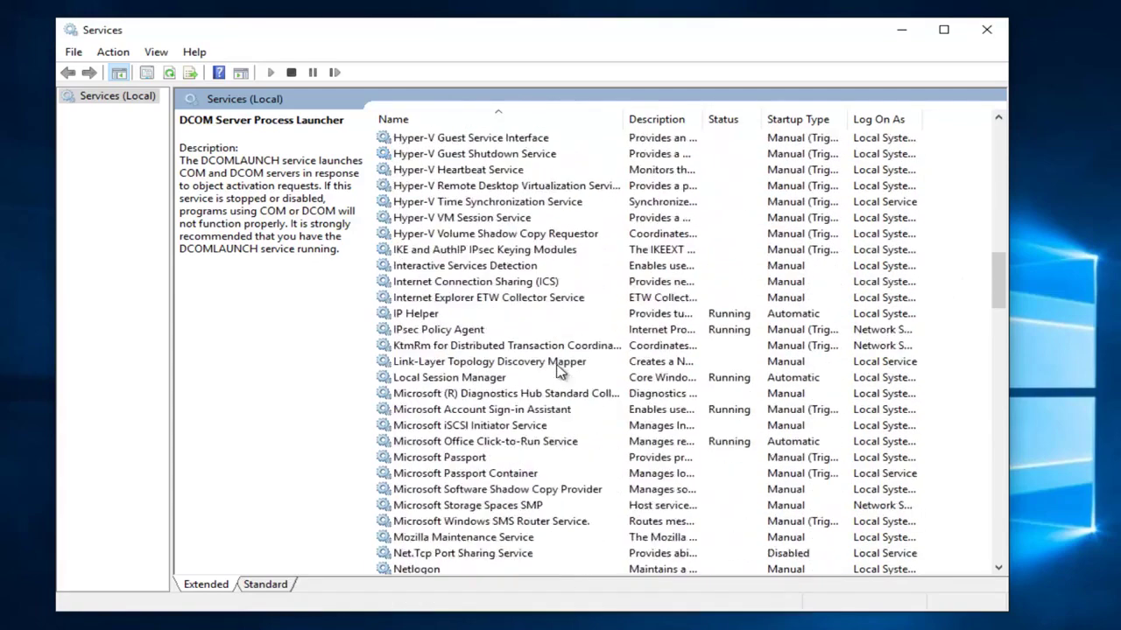
scroll(556, 363, down, 2)
scroll(543, 363, down, 5)
scroll(529, 366, down, 1)
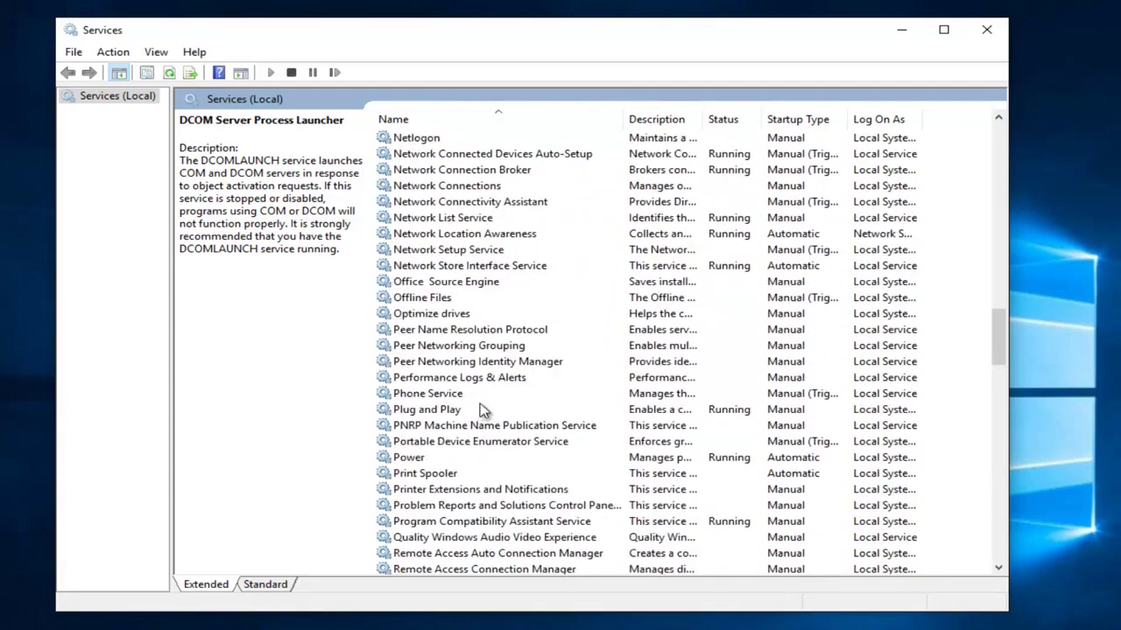
scroll(488, 407, down, 2)
scroll(486, 405, down, 2)
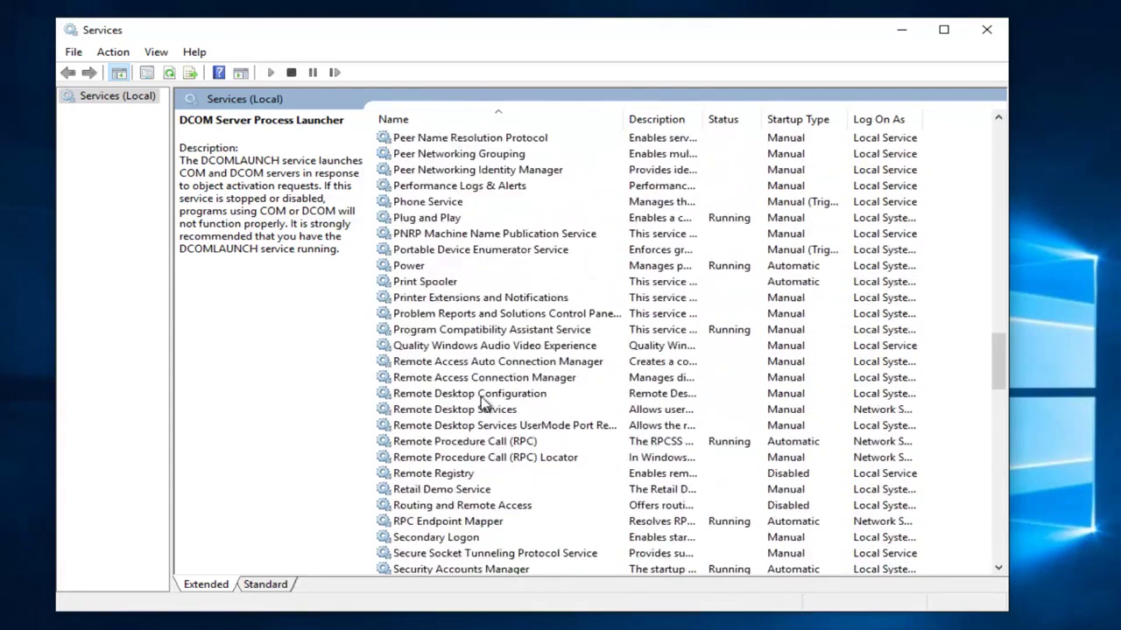
click(434, 523)
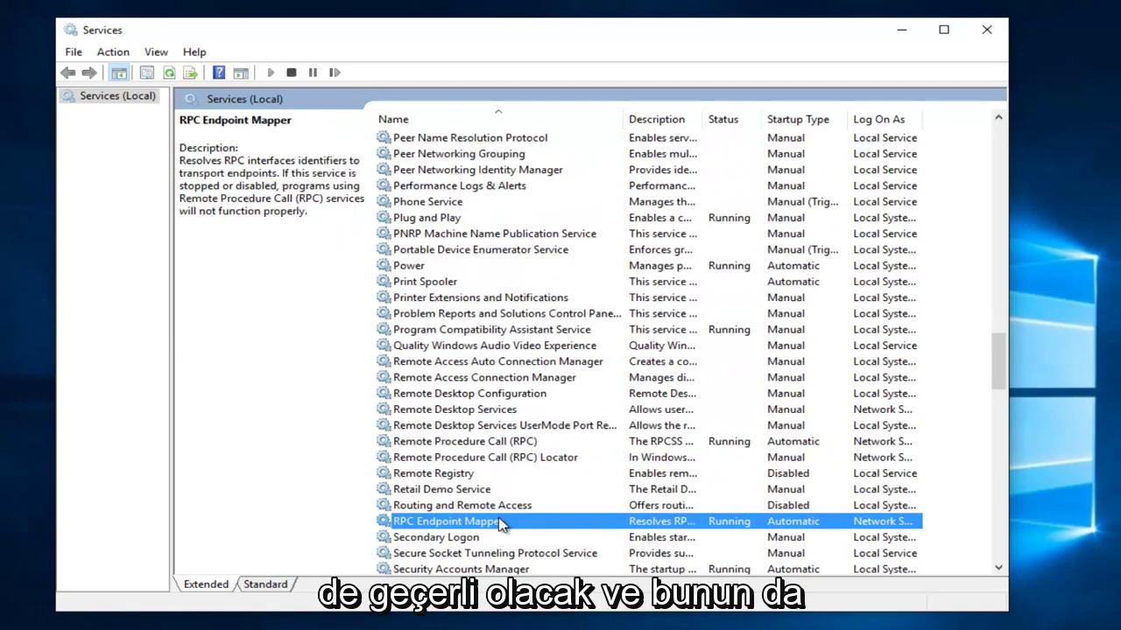
right_click(501, 522)
click(536, 481)
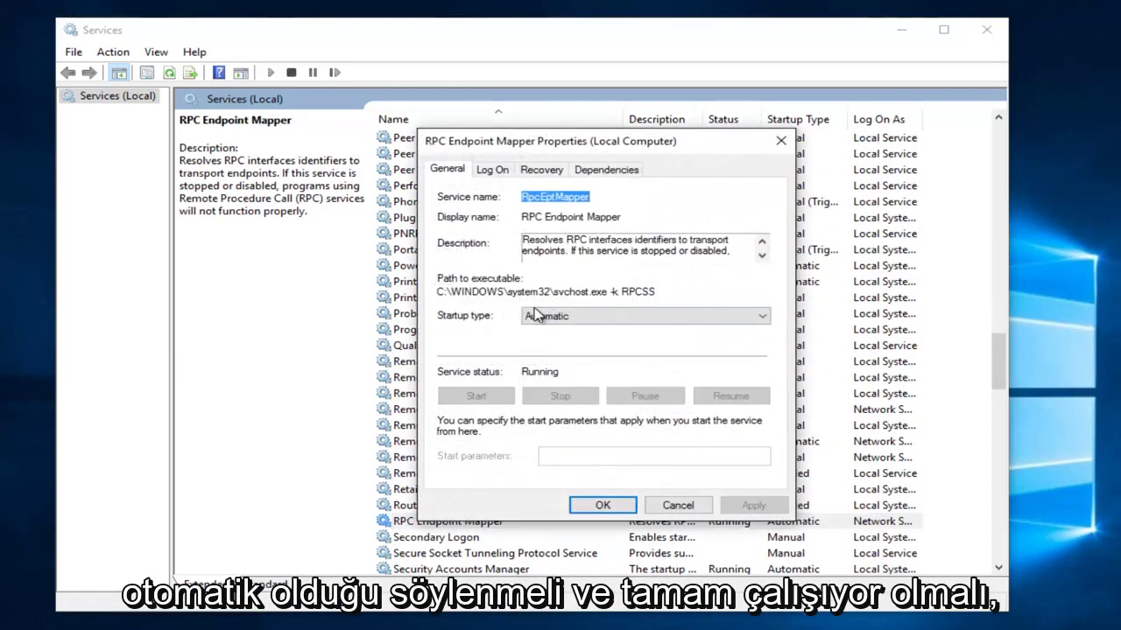
click(676, 506)
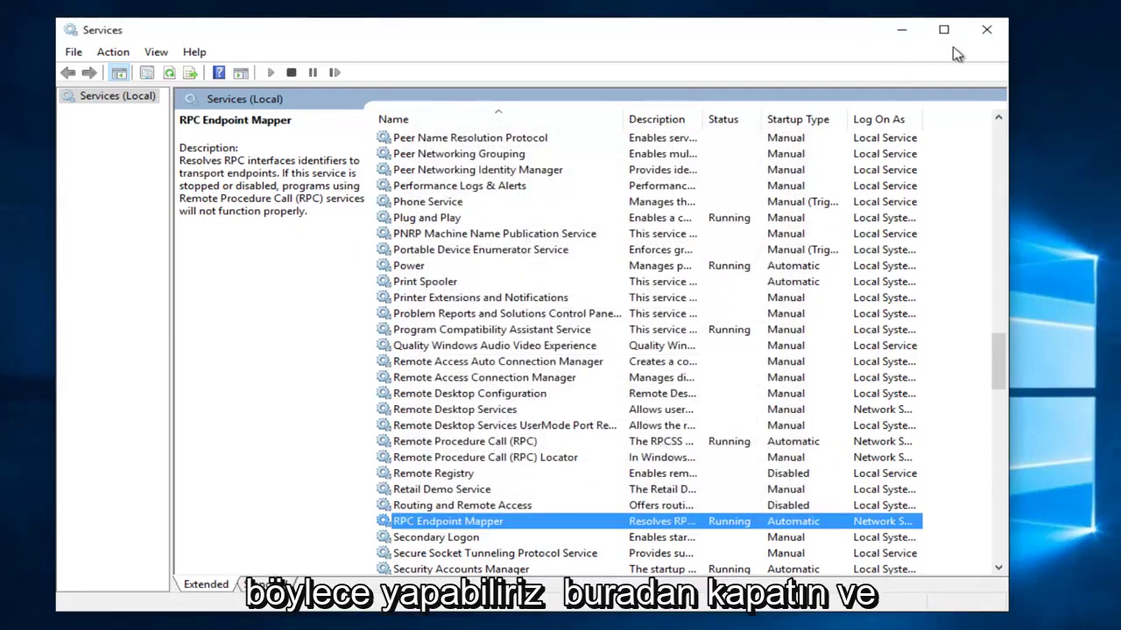
Close the Services window, leaving only the desktop
click(987, 33)
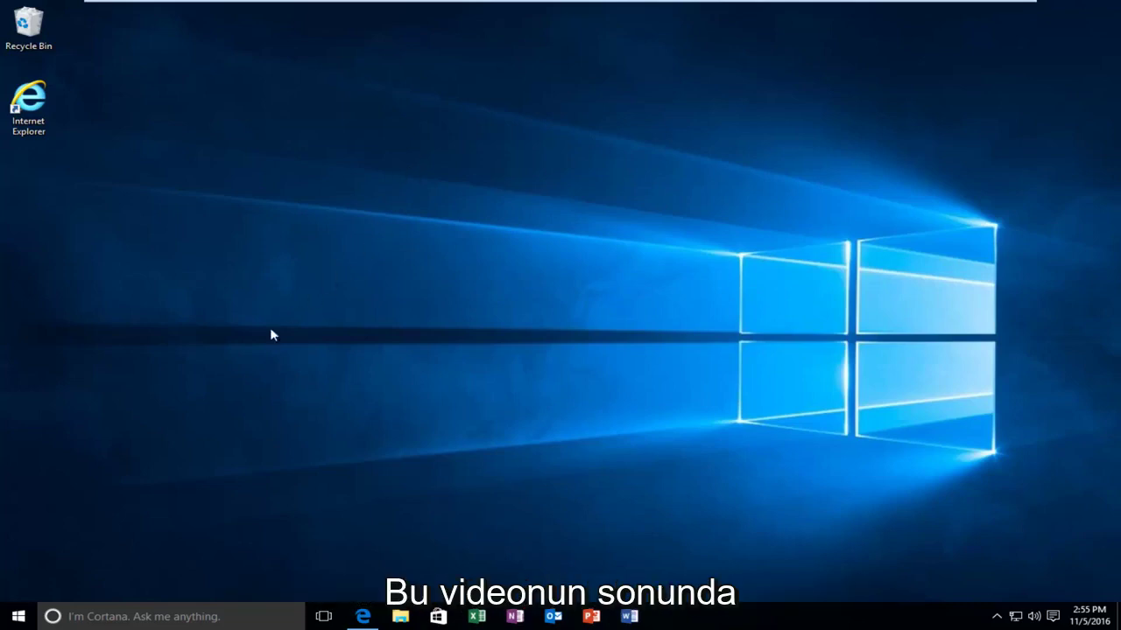
Open the System control panel from Start search, maximize it, and open Advanced system settings
click(17, 617)
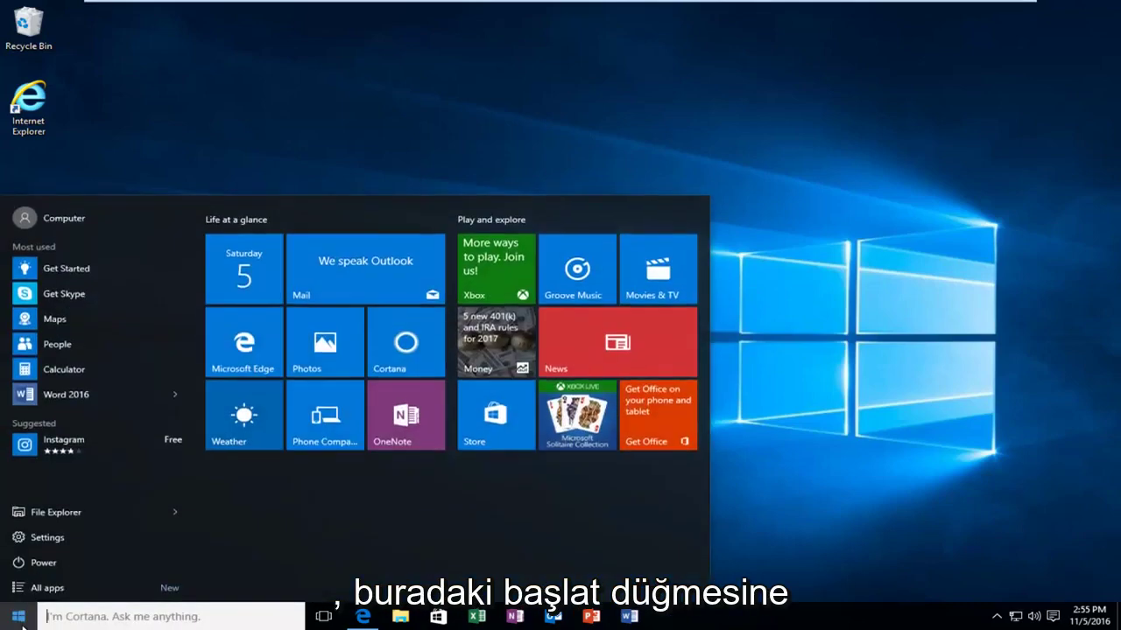
text(s)
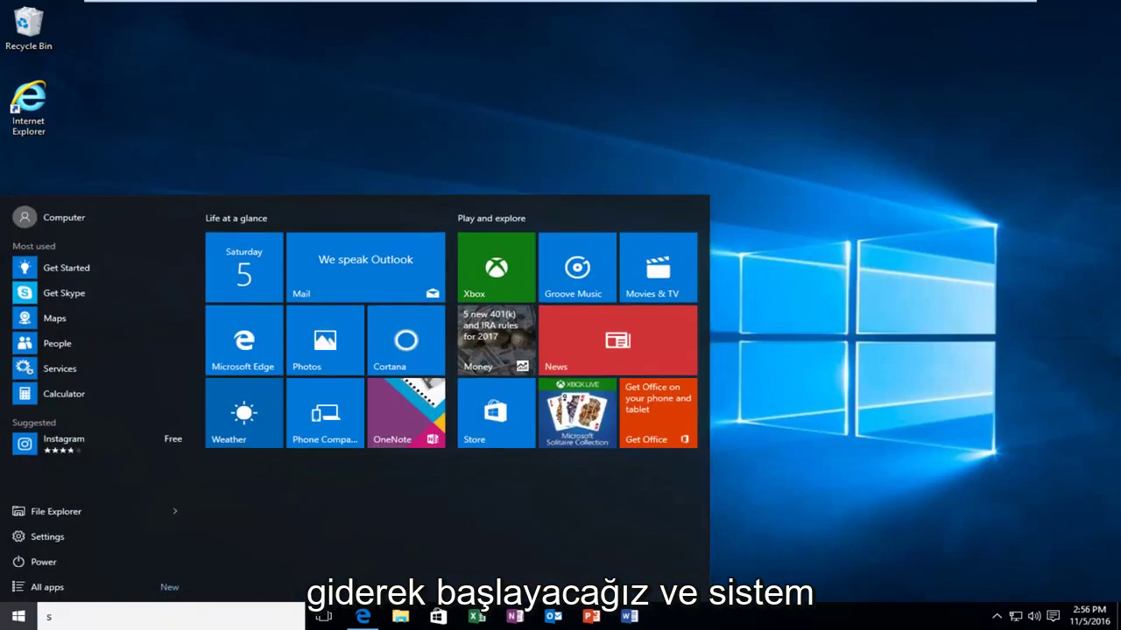
text(ystem)
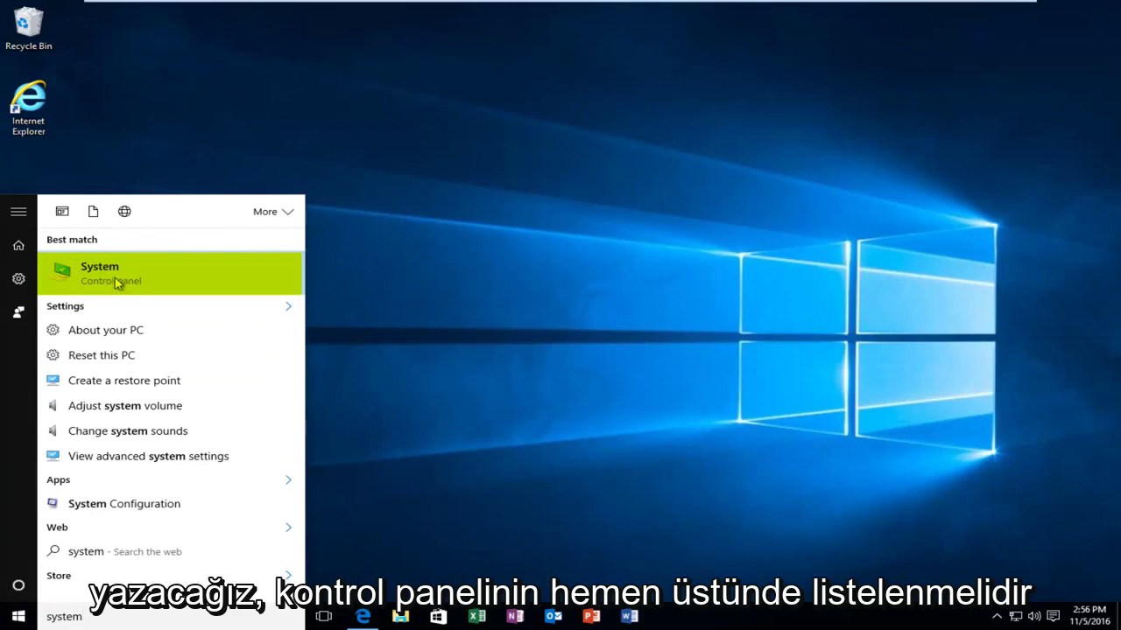
click(102, 278)
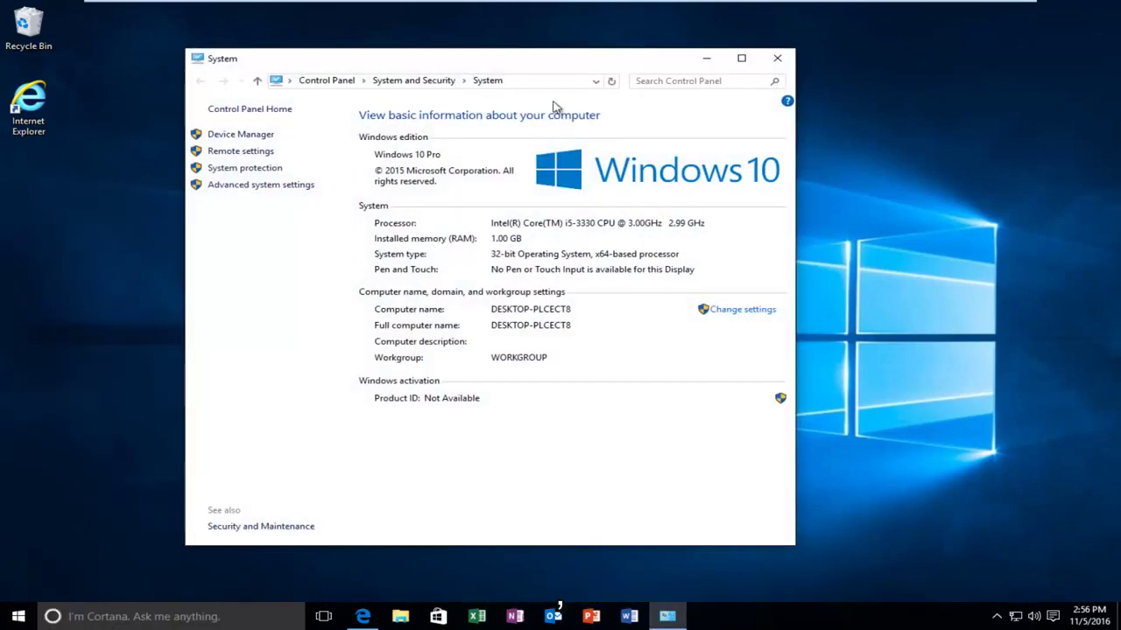
click(741, 57)
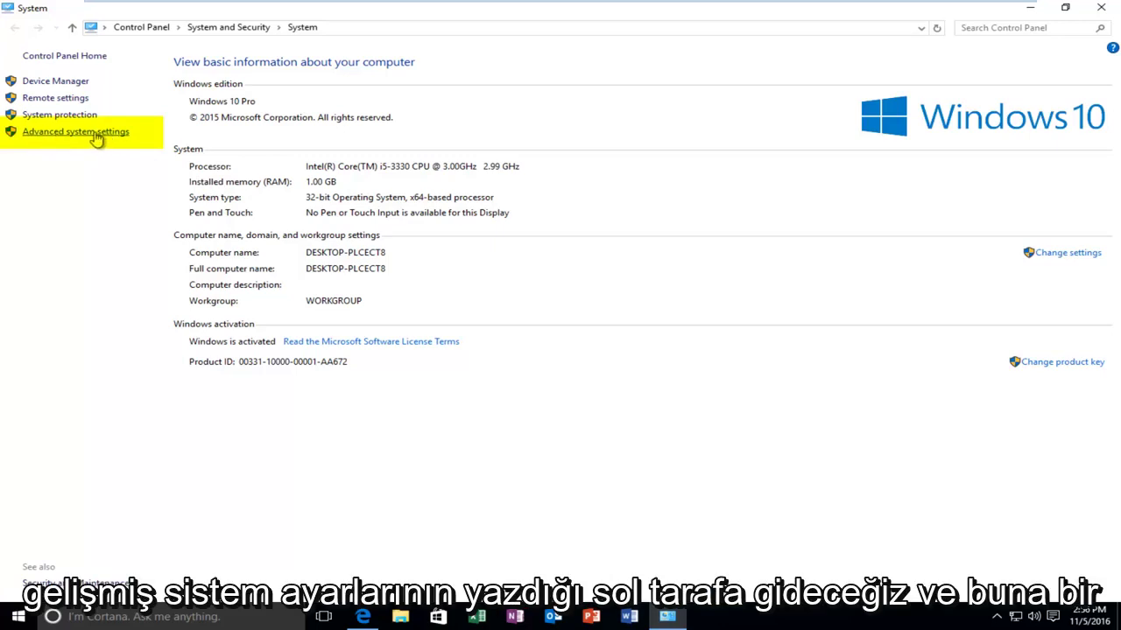
click(74, 133)
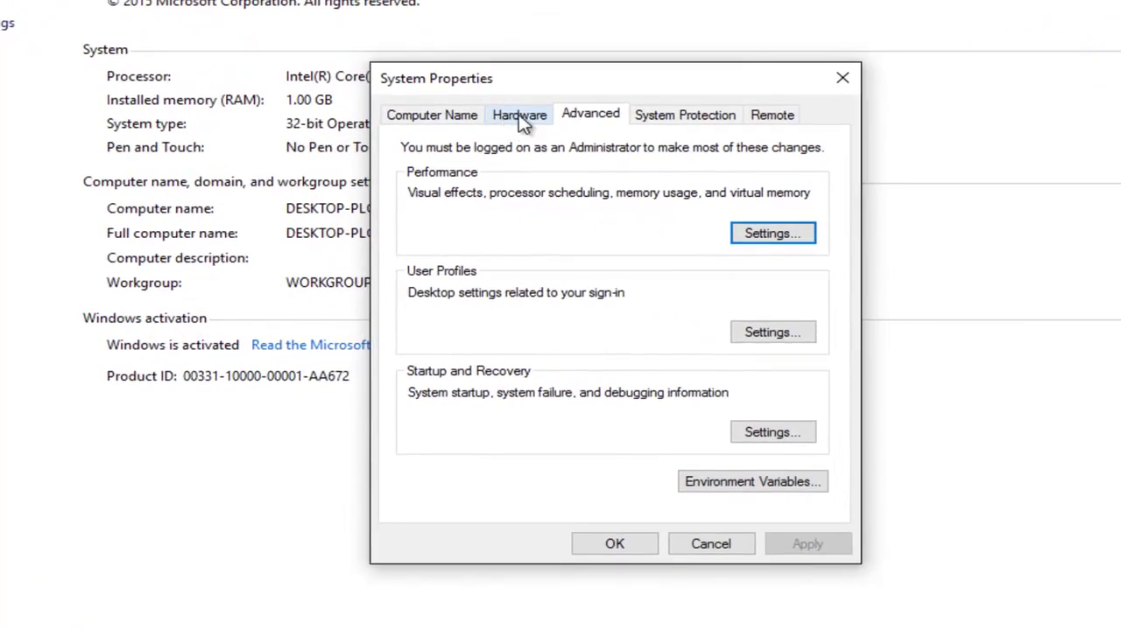
Look over the Hardware and Computer Name tabs, then open Performance Options from Advanced
click(521, 117)
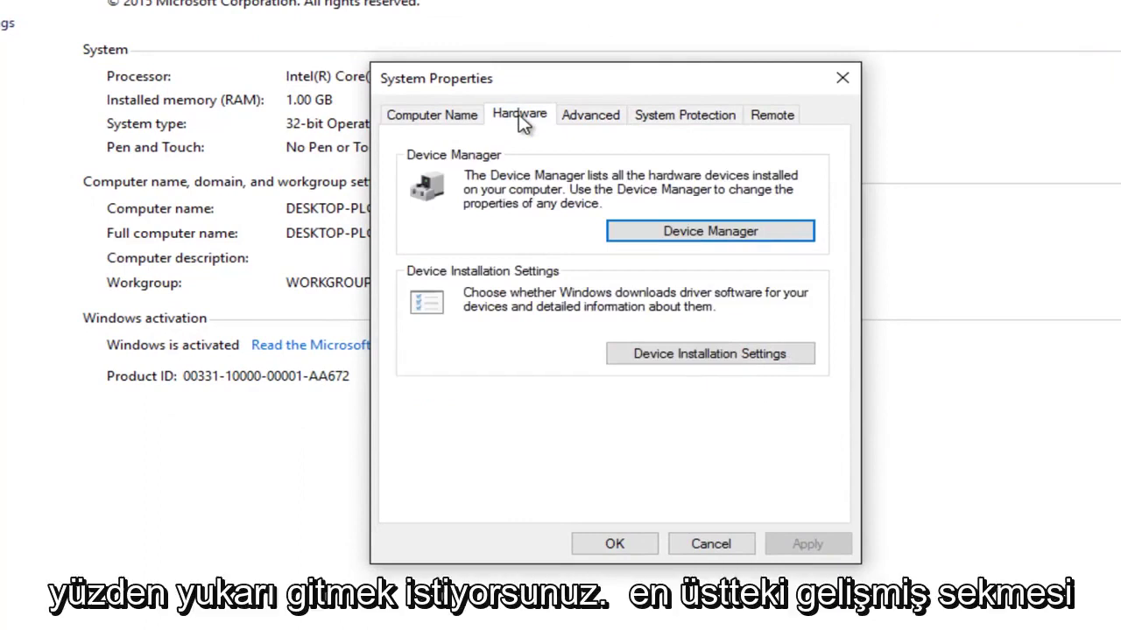
click(429, 117)
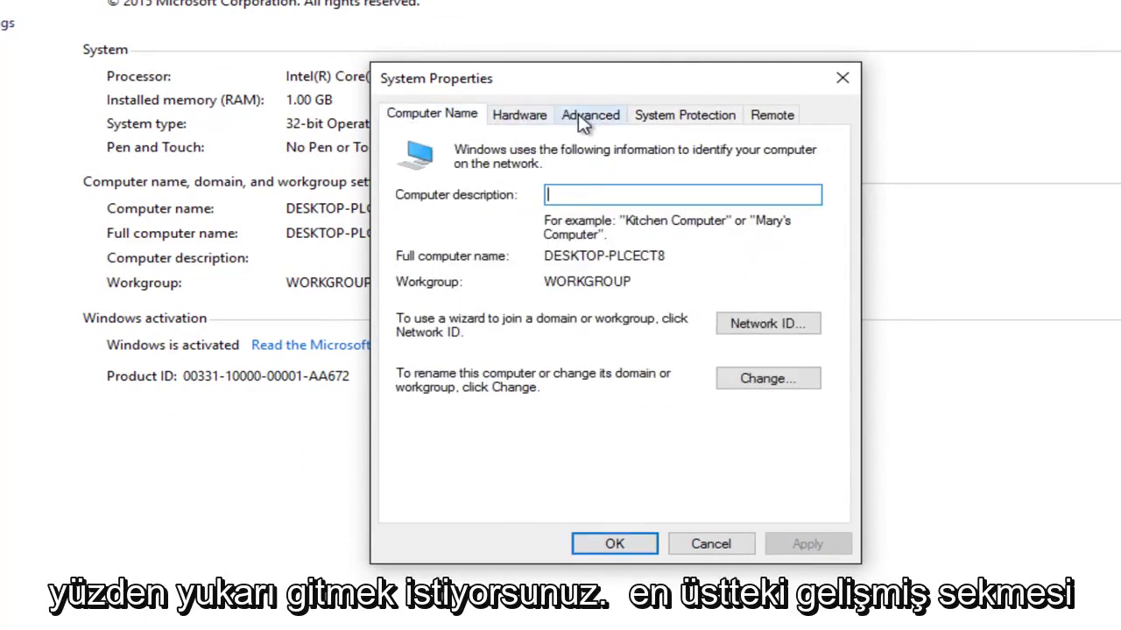
click(602, 119)
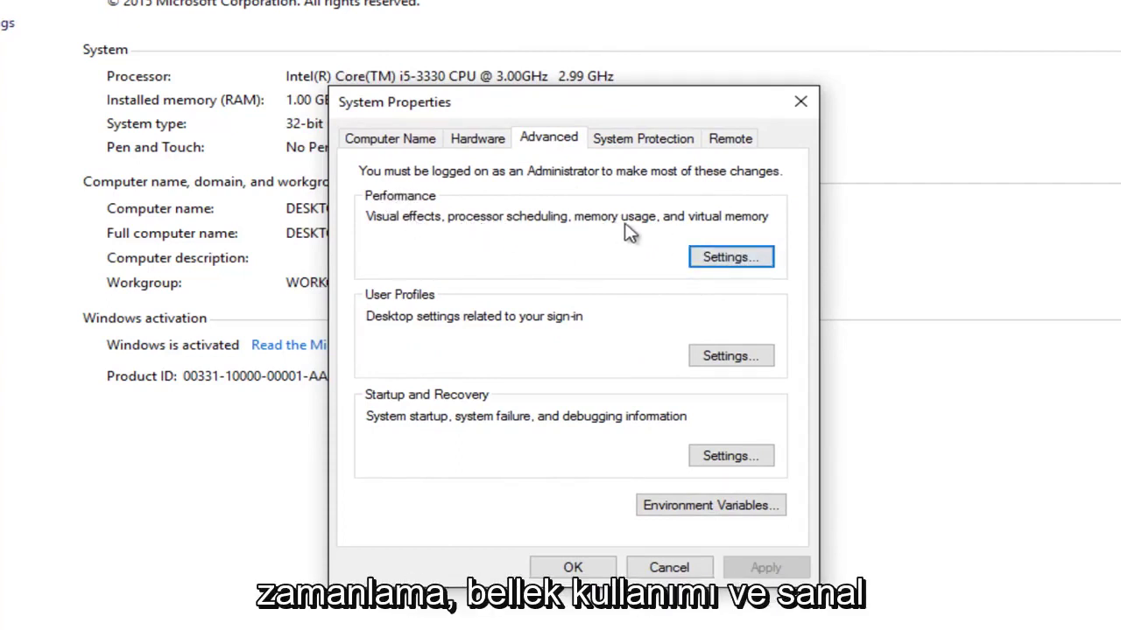
click(726, 268)
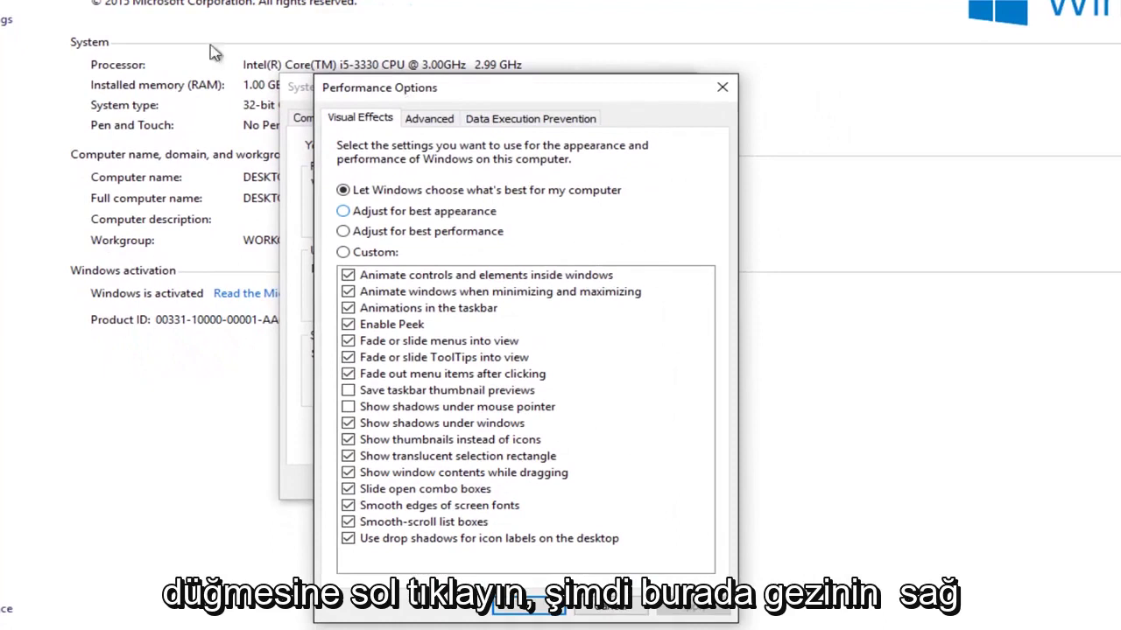
Set DEP to cover all programs and services except those selected
drag(465, 91, 473, 30)
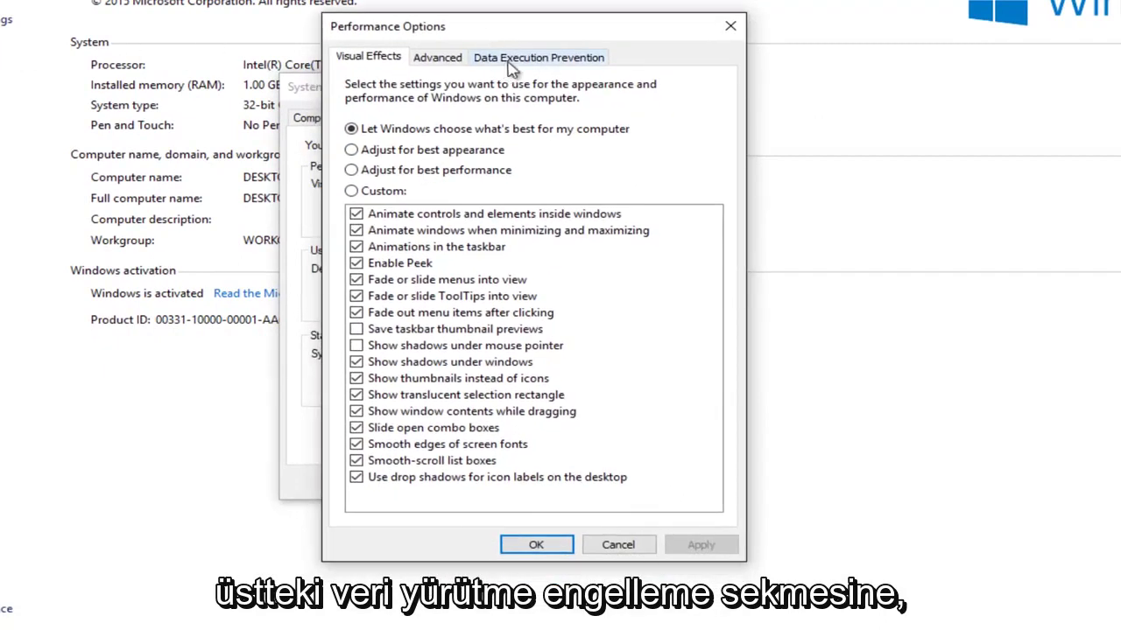
click(555, 61)
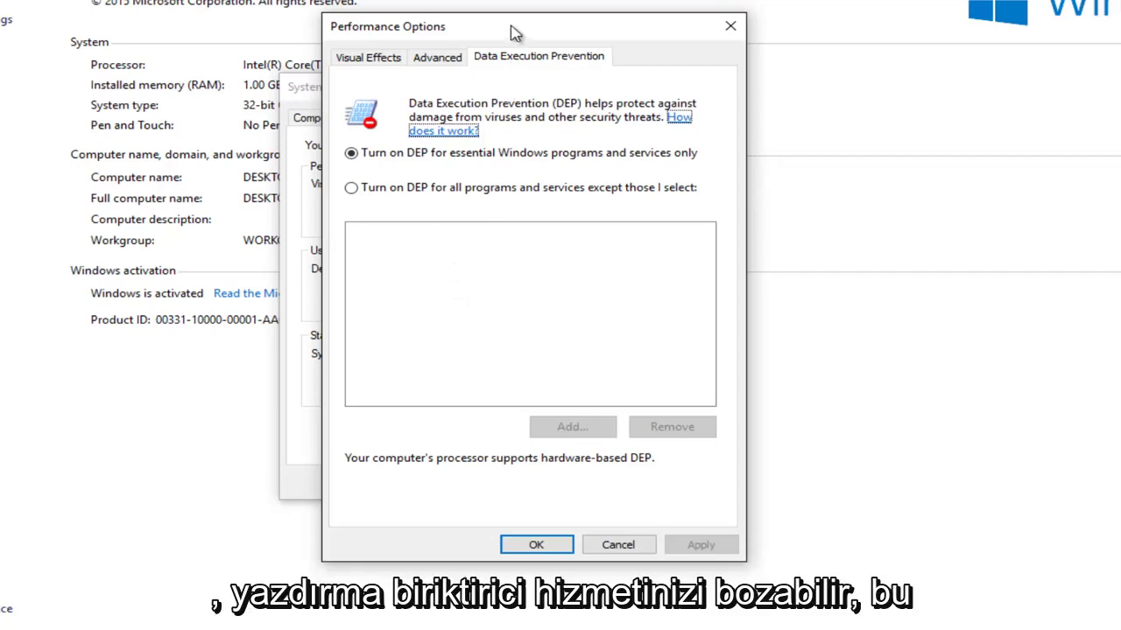
drag(515, 34, 511, 17)
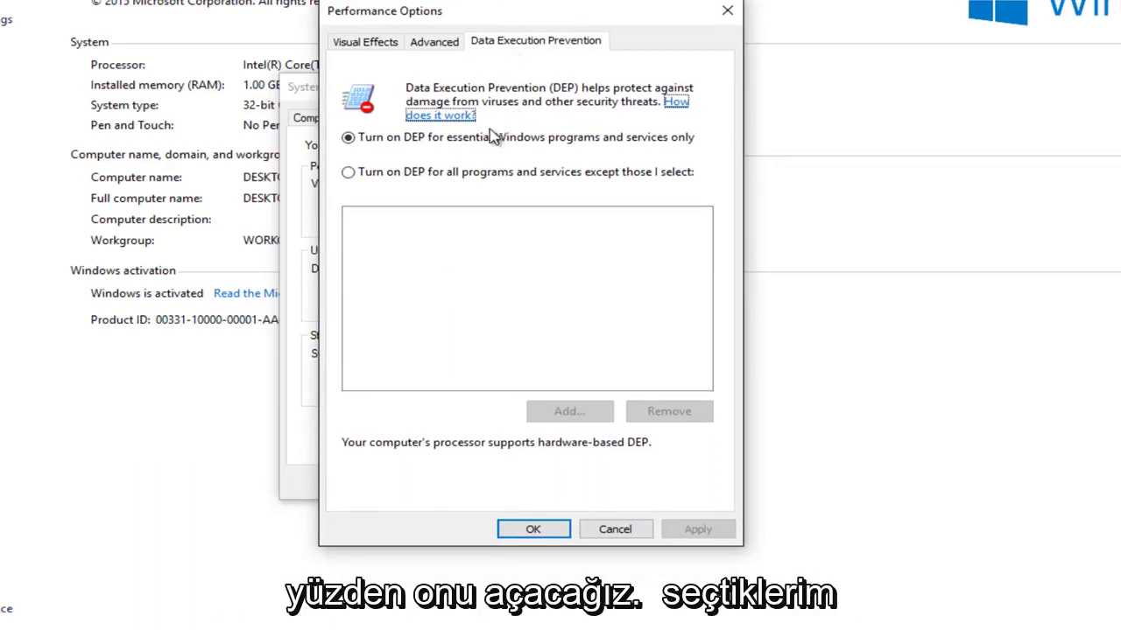
click(348, 172)
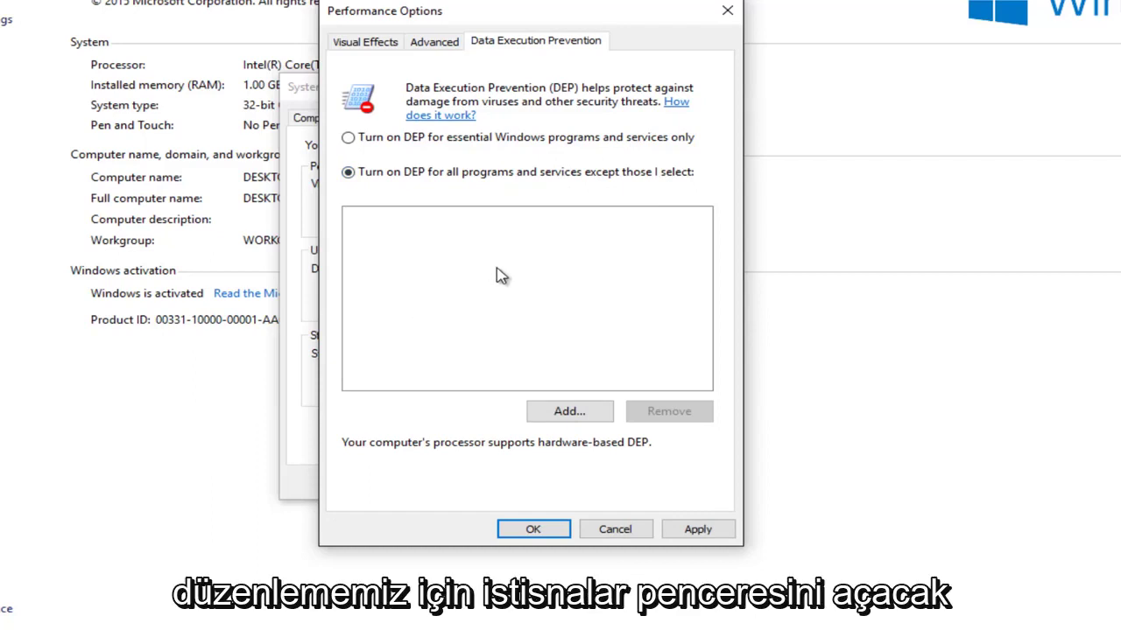
Add spoolsv from System32 as a DEP exception, triggering the must-run-with-DEP warning
click(563, 418)
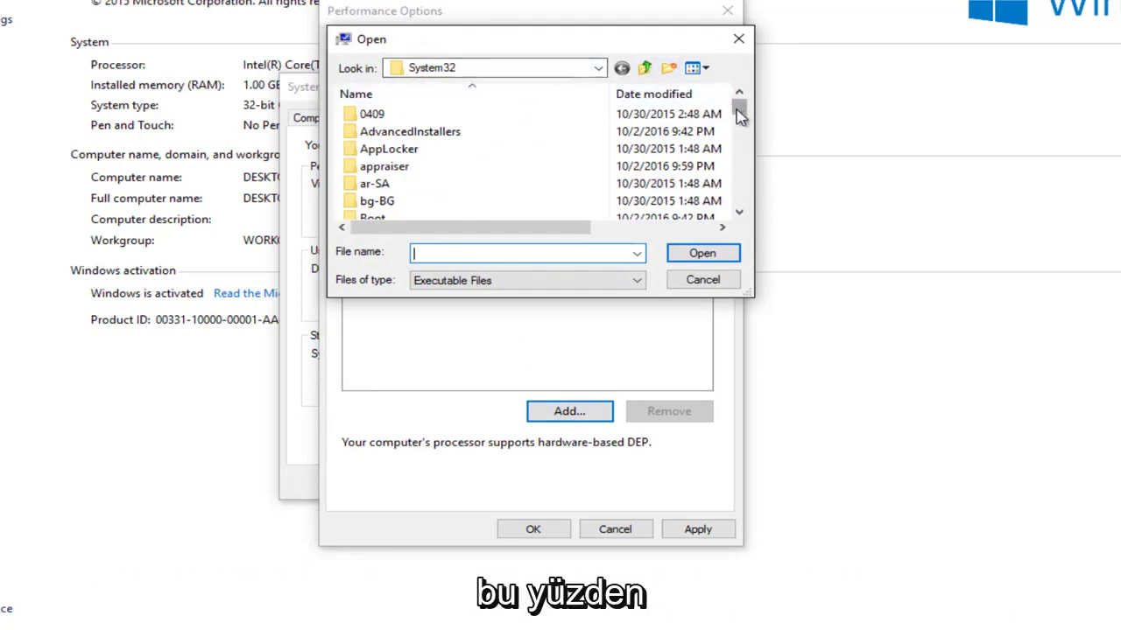
drag(738, 116, 738, 168)
scroll(530, 199, down, 3)
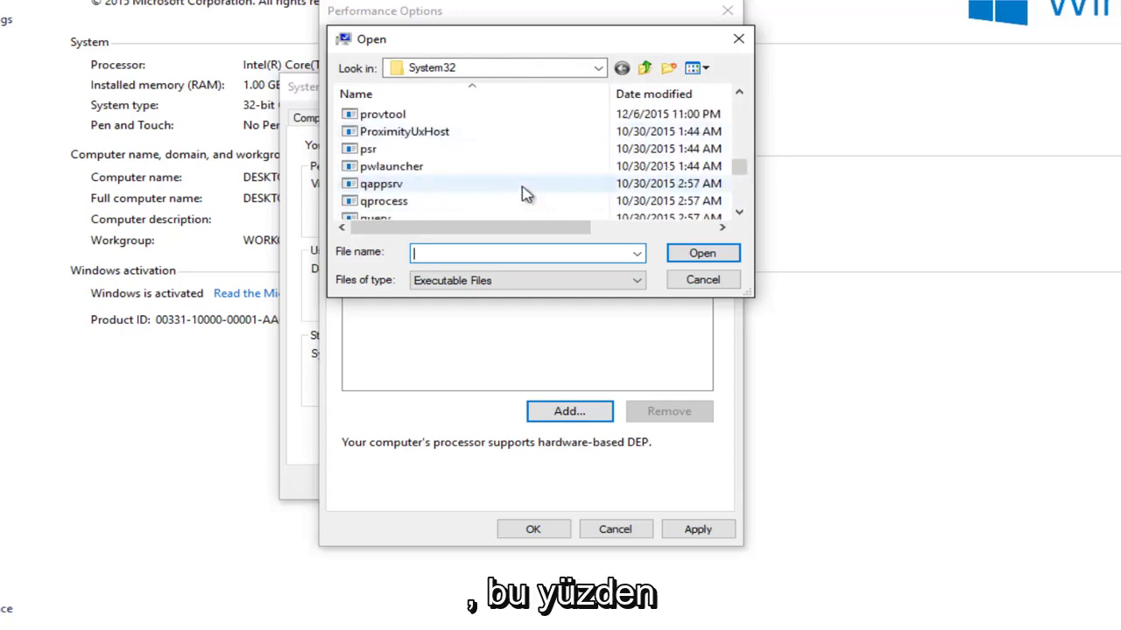
scroll(521, 193, down, 2)
scroll(519, 190, down, 2)
scroll(518, 187, down, 1)
scroll(521, 188, down, 2)
scroll(516, 185, down, 3)
scroll(510, 183, down, 2)
scroll(508, 183, down, 4)
scroll(503, 181, down, 4)
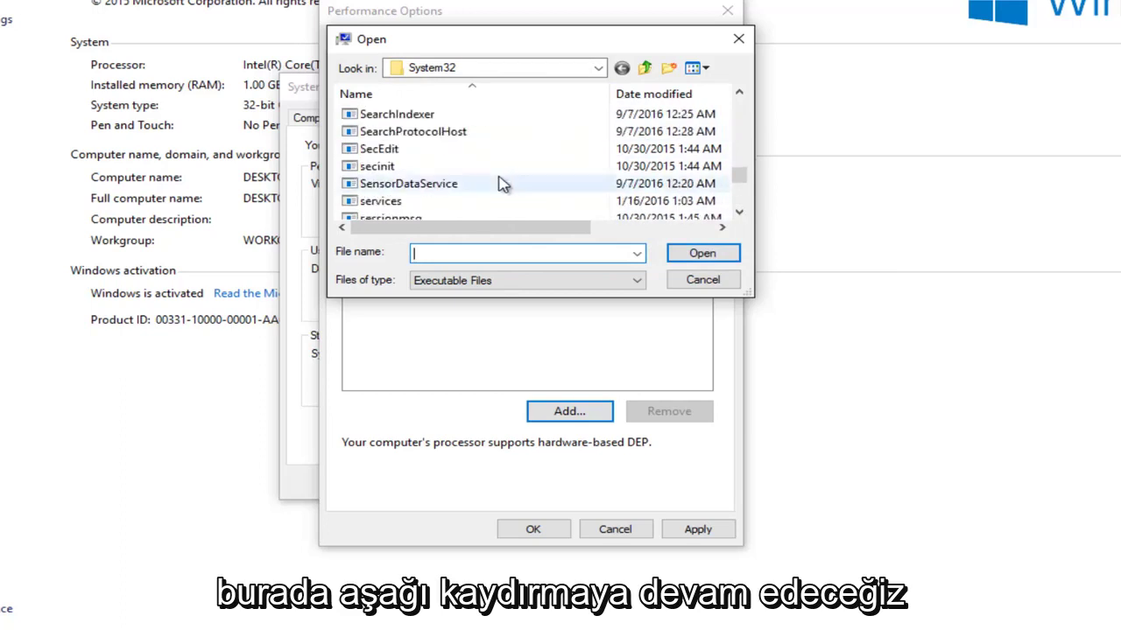
scroll(497, 180, down, 1)
scroll(499, 182, down, 2)
scroll(499, 181, down, 1)
scroll(497, 181, down, 1)
scroll(495, 181, down, 1)
scroll(490, 179, down, 1)
scroll(484, 177, down, 2)
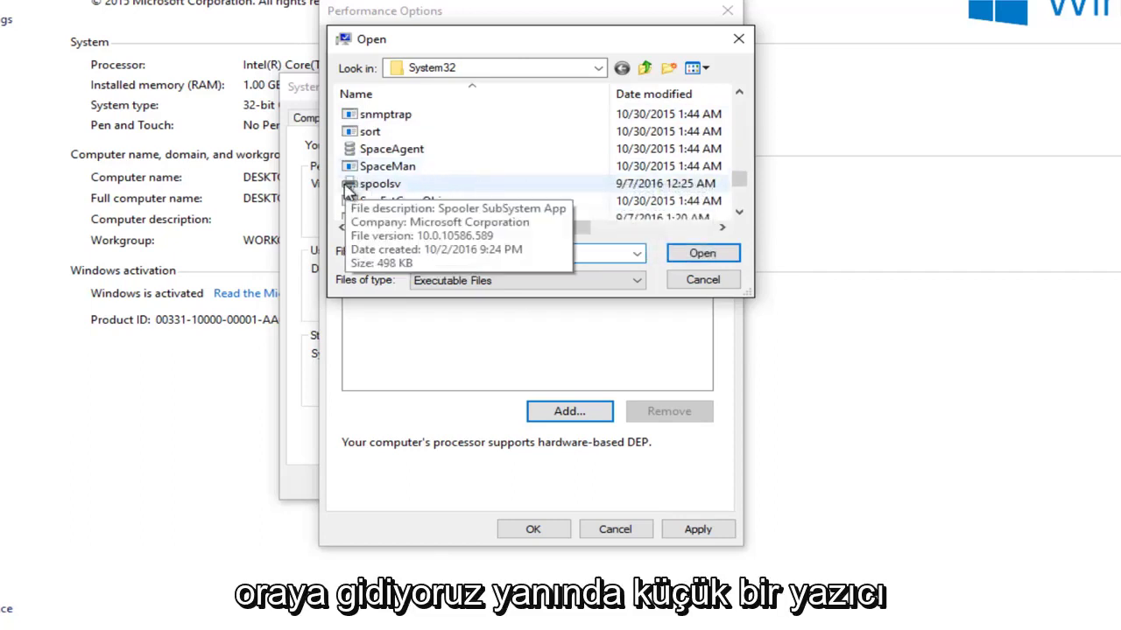
mouse_move(386, 185)
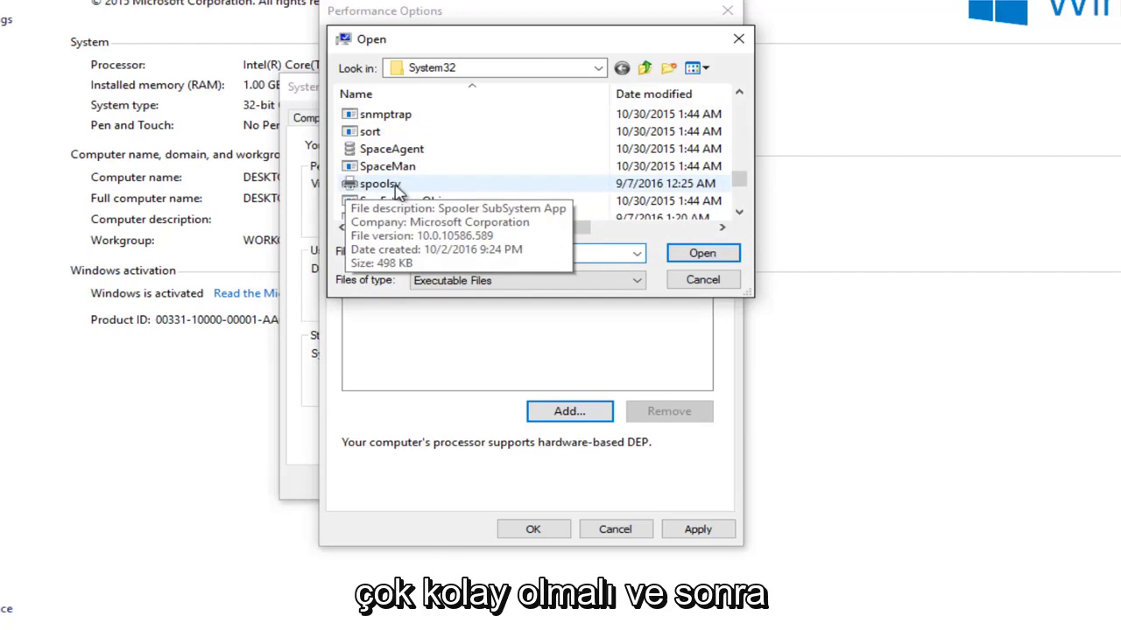
click(379, 185)
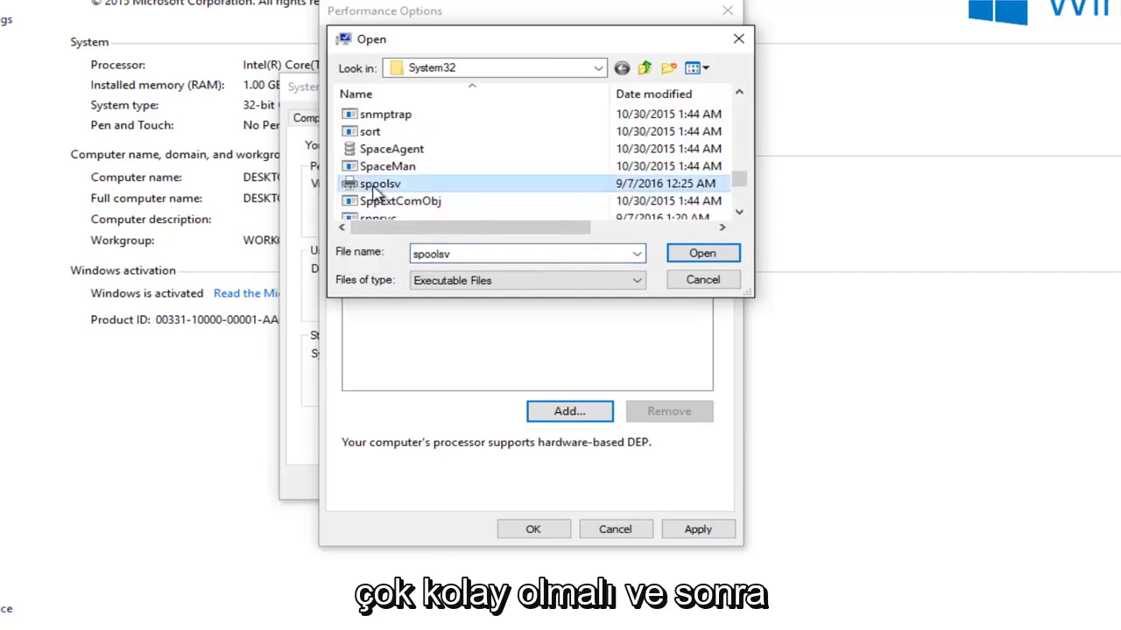
click(690, 255)
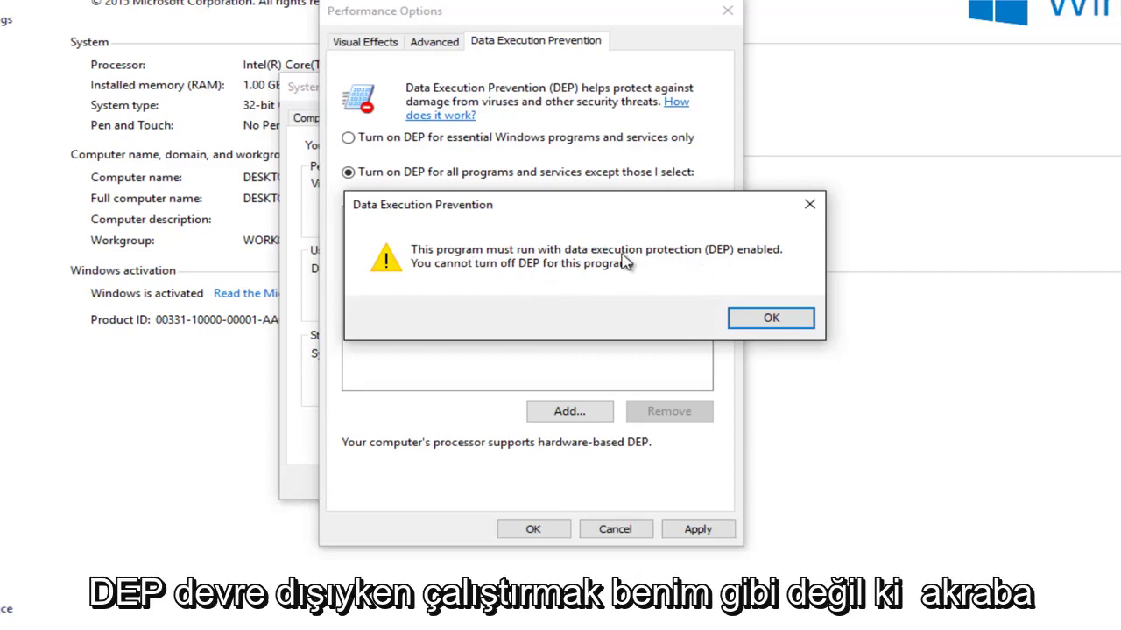
Dismiss the warning that spoolsv can't be excluded from DEP, then apply the DEP setting
drag(571, 212, 538, 216)
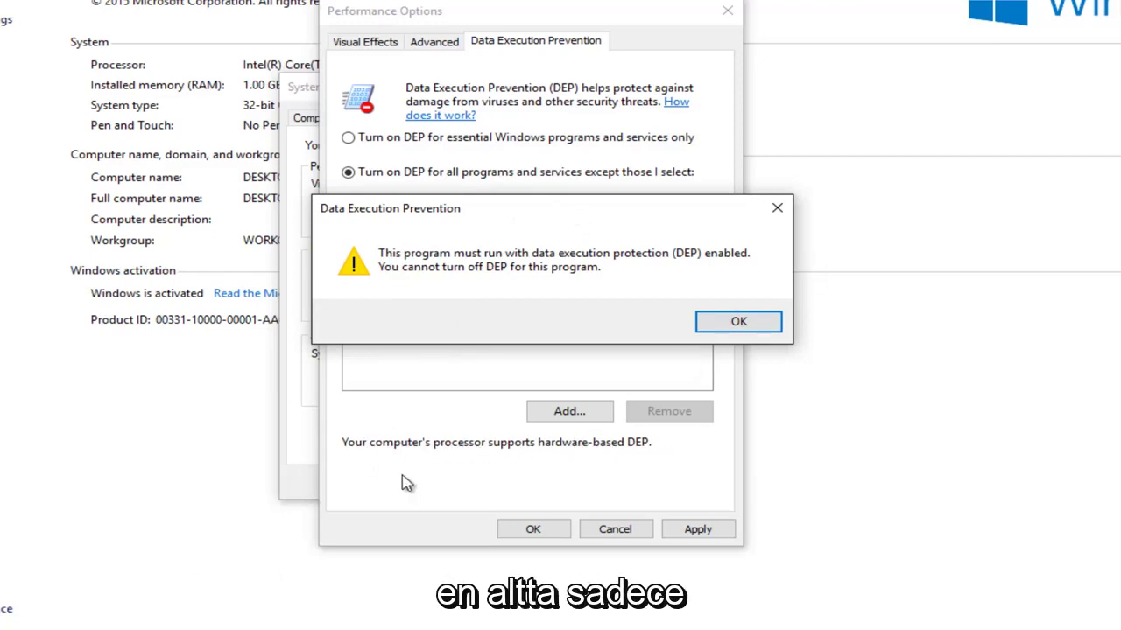
click(778, 208)
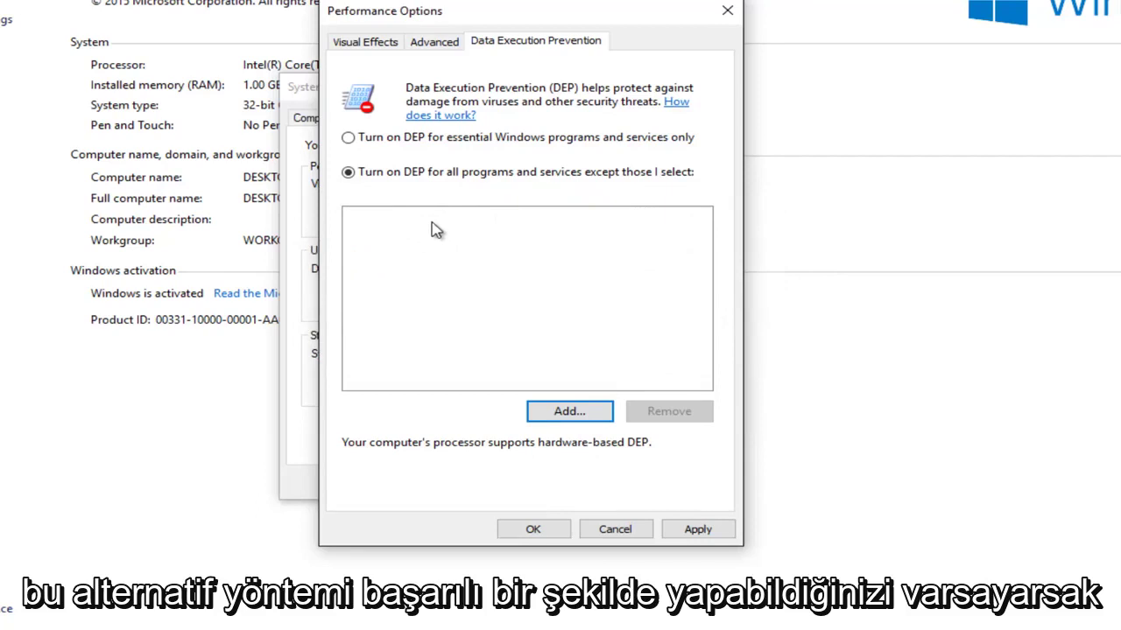
click(706, 539)
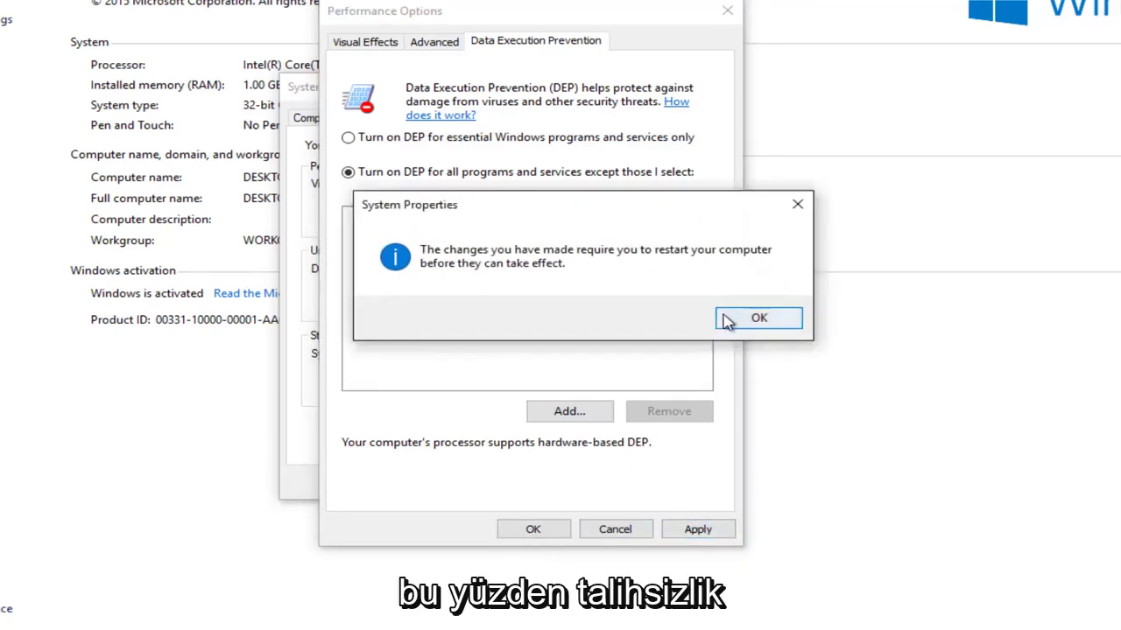
Acknowledge the restart notice, close Performance Options, then recheck its Data Execution Prevention settings
click(726, 322)
click(530, 530)
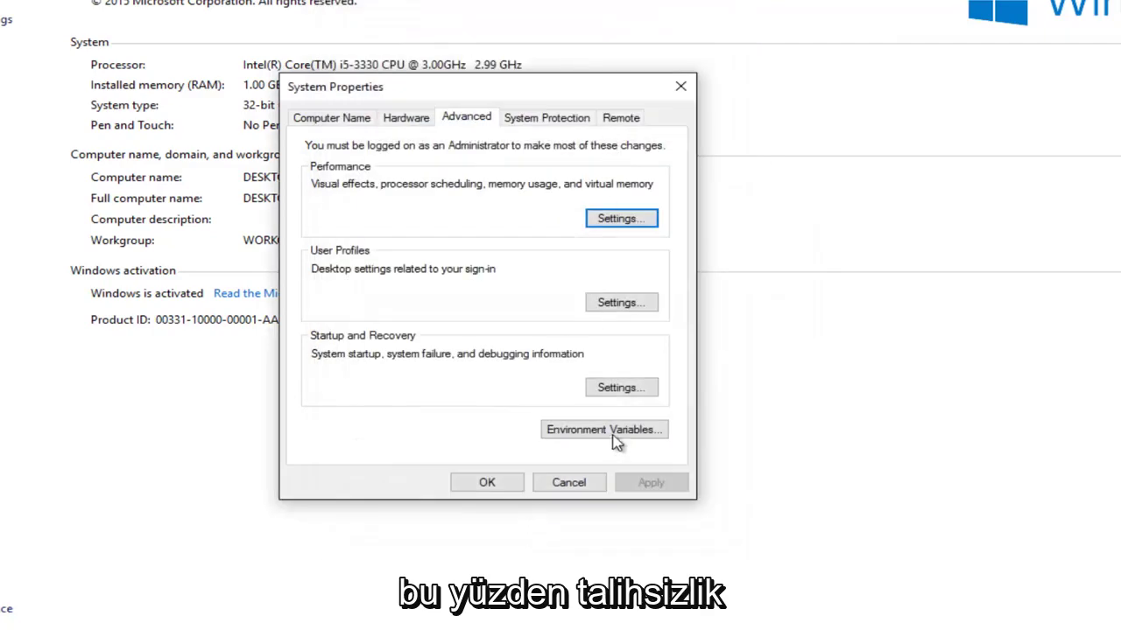
click(621, 219)
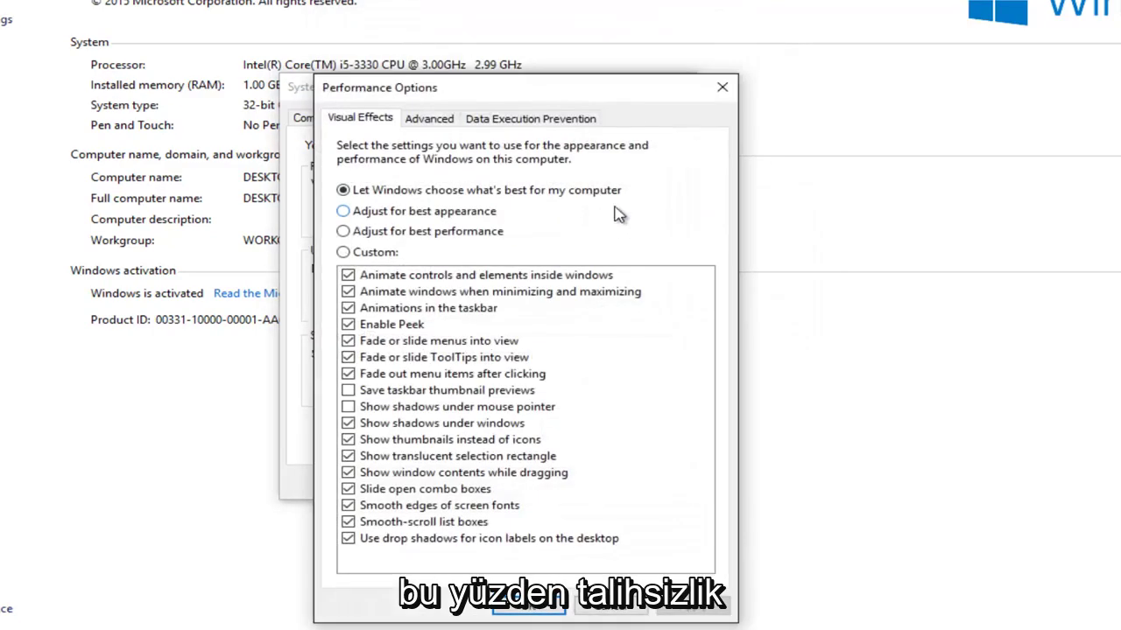
click(548, 122)
click(723, 88)
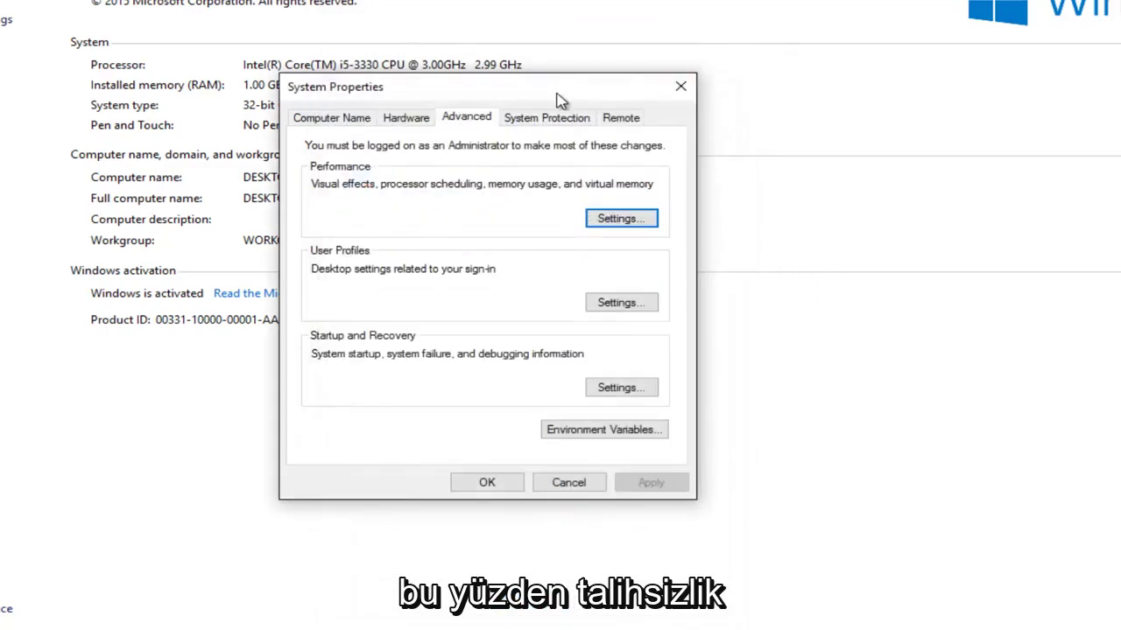
drag(556, 96, 544, 63)
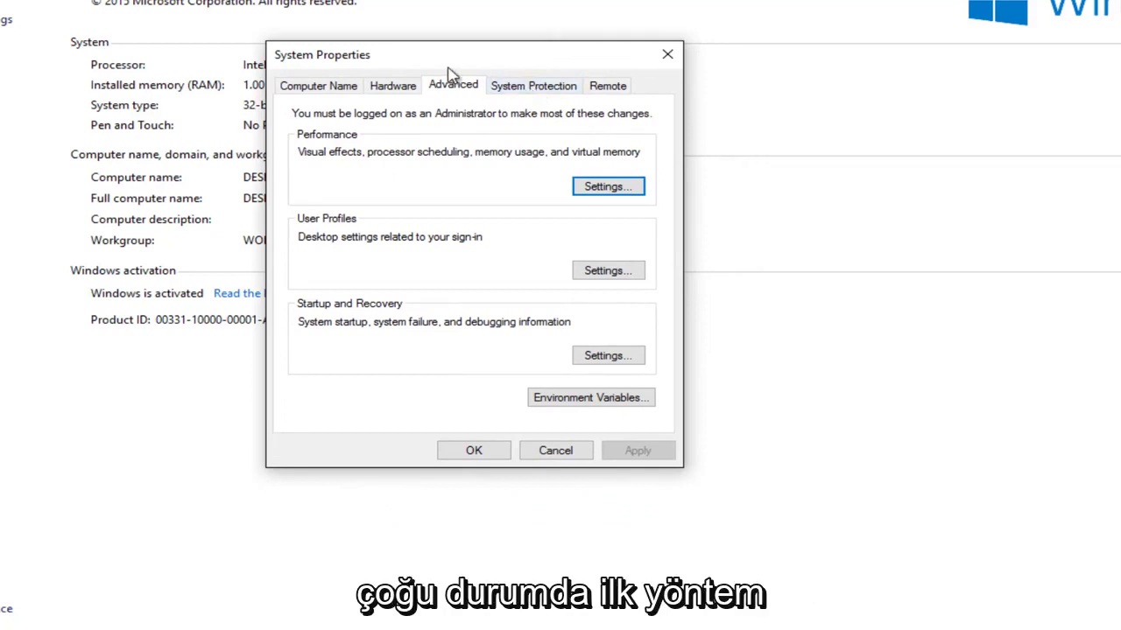
Close the System Properties dialog to reveal Control Panel's System page
click(667, 54)
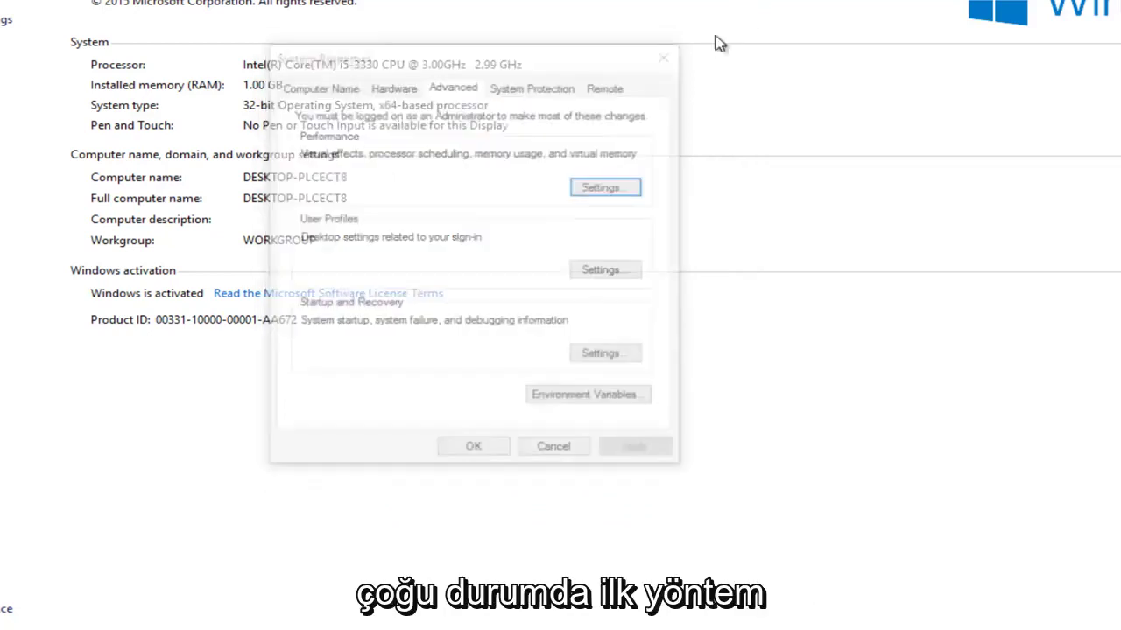